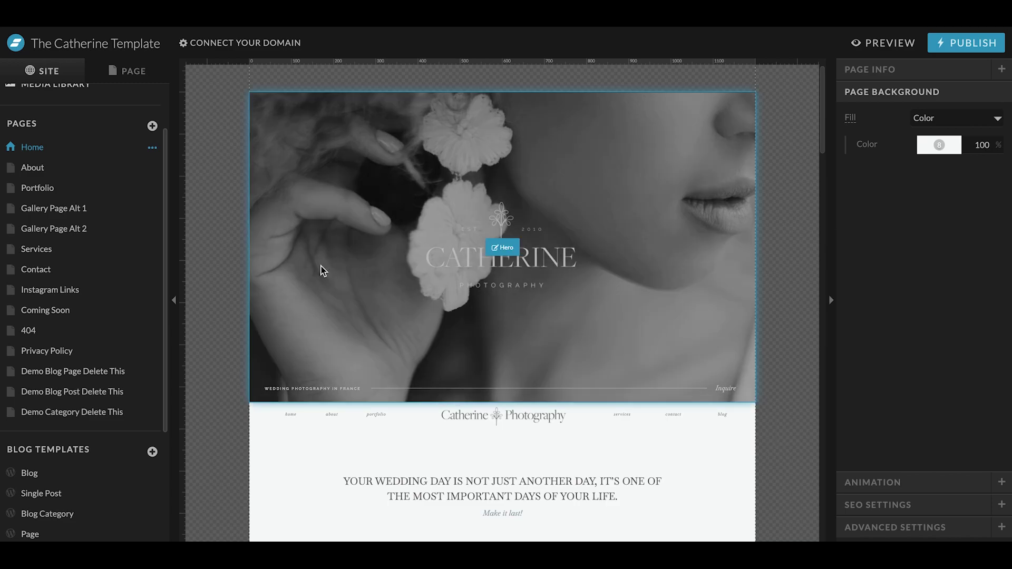
# - Open the Services page and scroll through its hero, package and testimonial sections
pyautogui.click(65, 255)
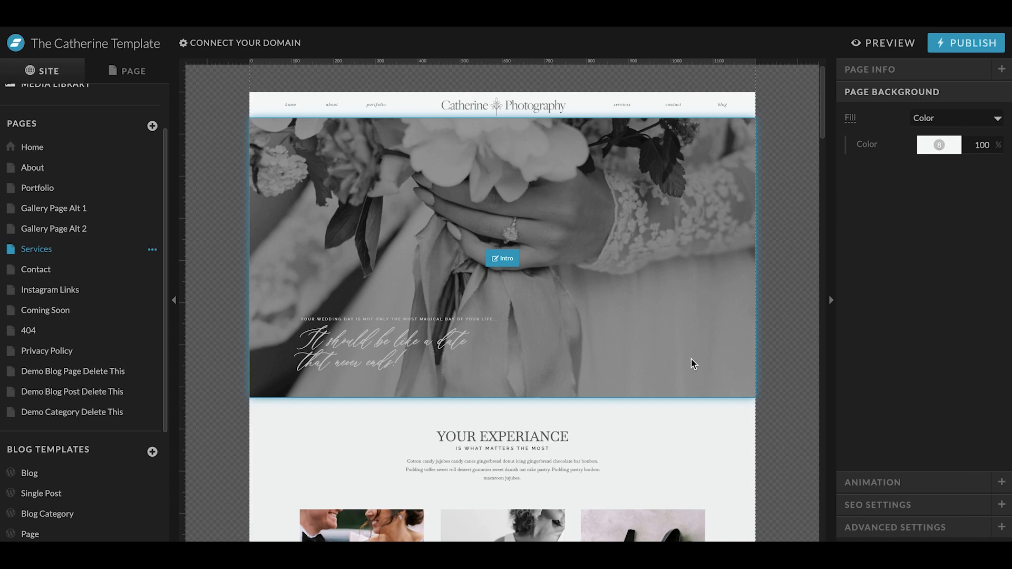
pyautogui.scroll(-10, 691, 359)
pyautogui.scroll(-20, 692, 361)
pyautogui.scroll(15, 691, 362)
pyautogui.scroll(8, 691, 362)
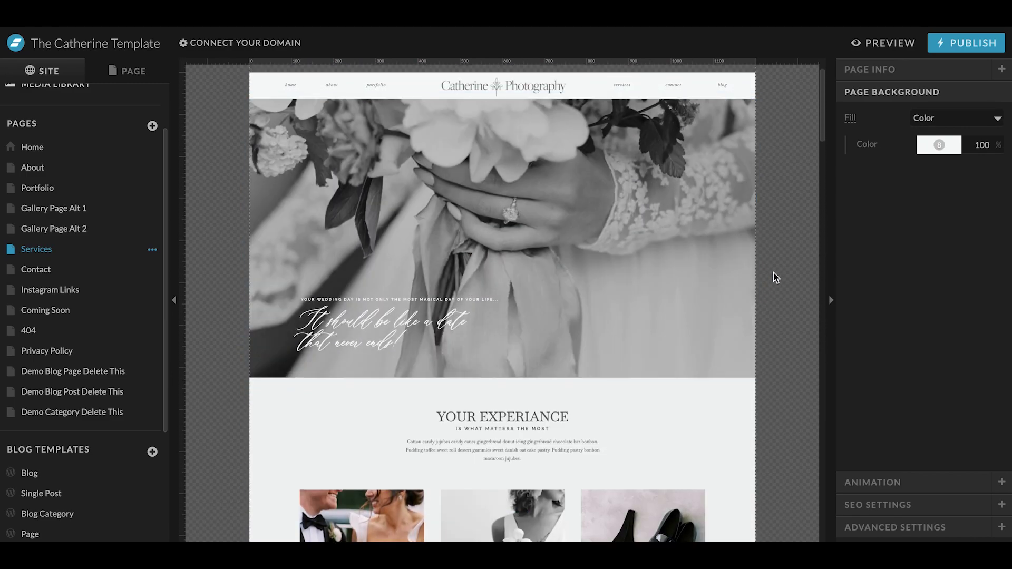
pyautogui.scroll(1, 774, 275)
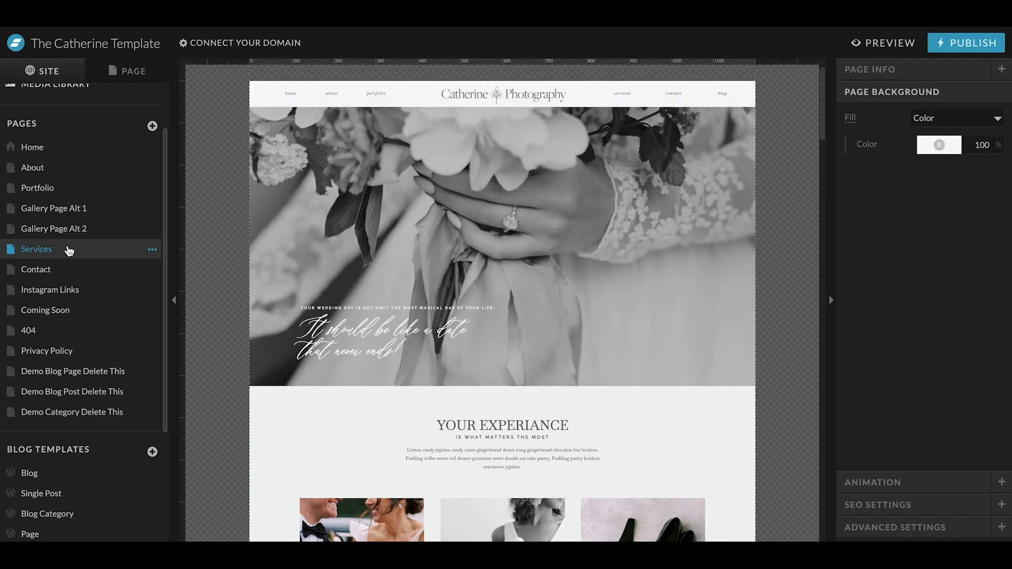
# - Duplicate the Services page, creating Services-1
pyautogui.click(151, 250)
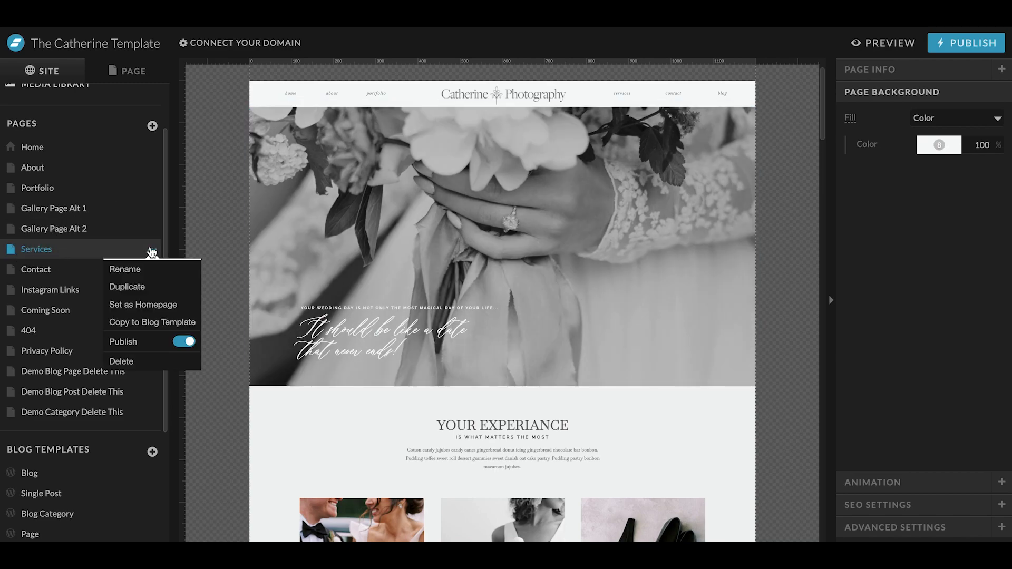
pyautogui.click(142, 287)
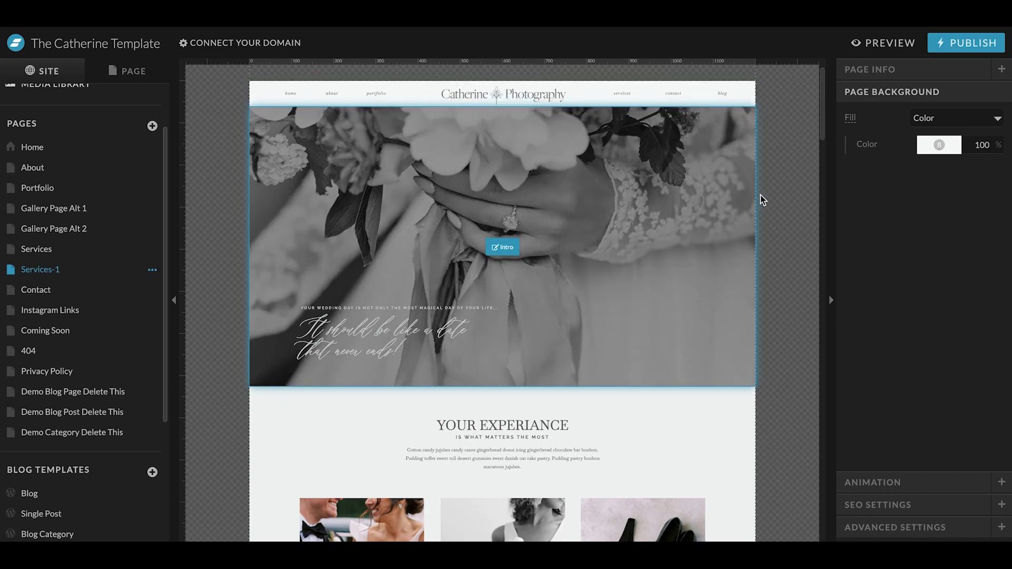
# - Add a canvas view to the Menu canvas and move the six home-to-blog links into View 1
pyautogui.click(777, 216)
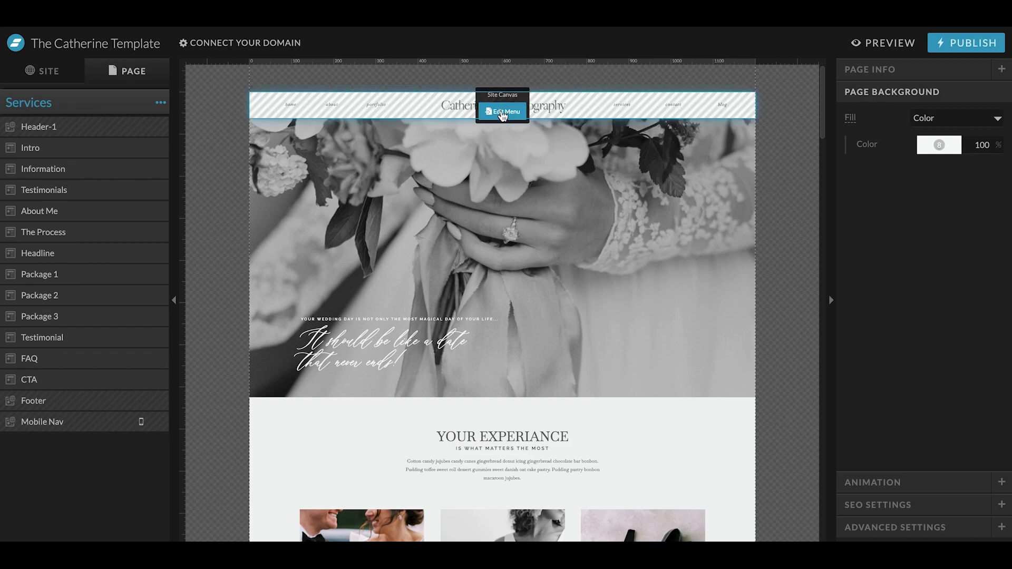
pyautogui.click(503, 113)
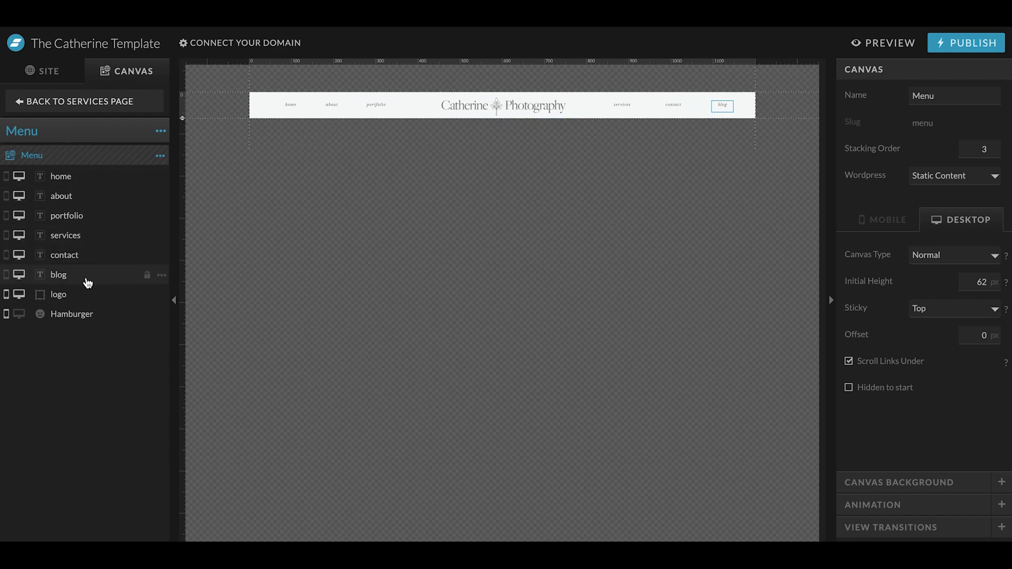
pyautogui.click(161, 160)
pyautogui.click(159, 194)
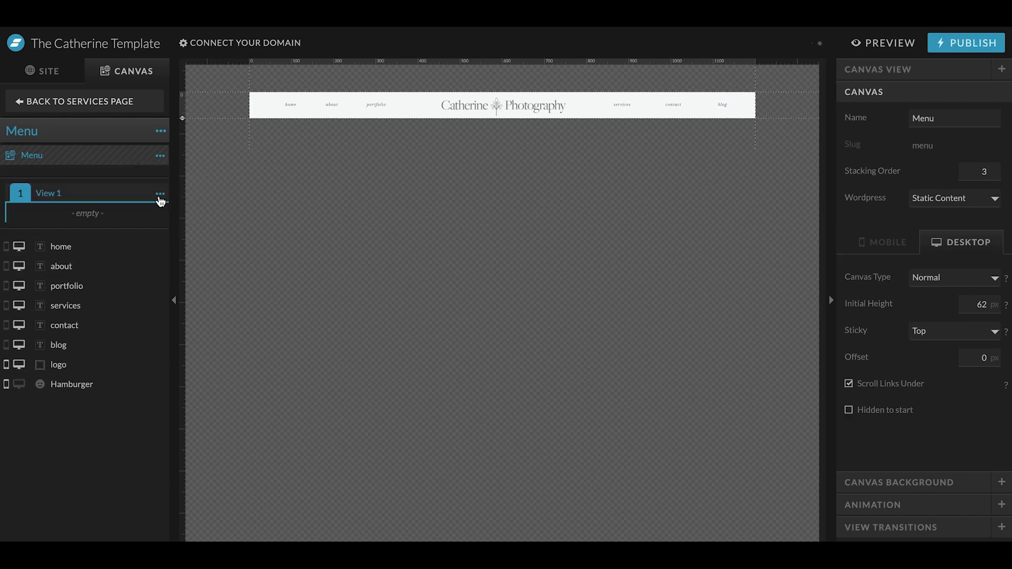
pyautogui.click(88, 246)
pyautogui.keyDown('shift'); pyautogui.click(82, 347); pyautogui.keyUp('shift')
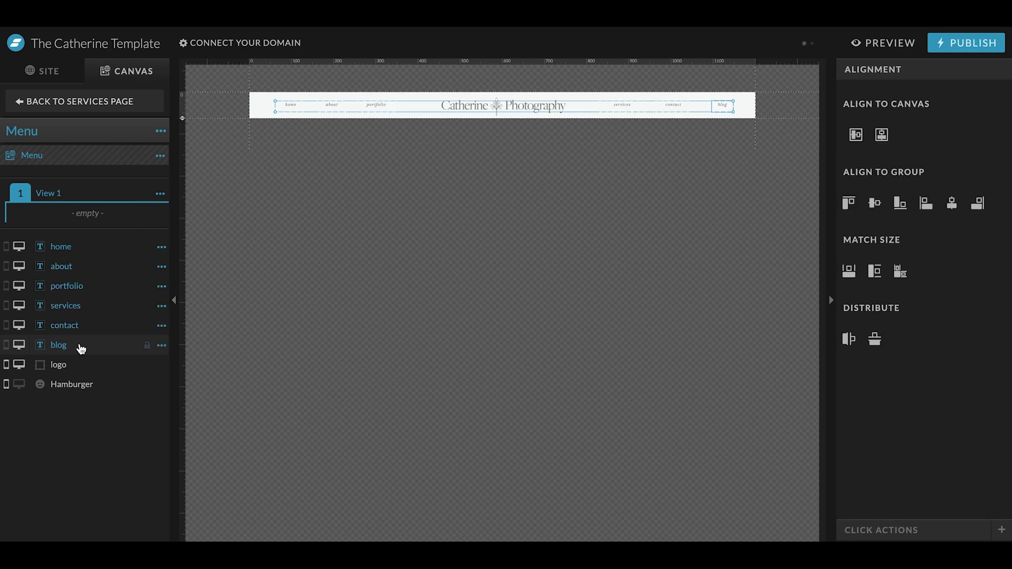
pyautogui.moveTo(79, 247); pyautogui.dragTo(98, 219)
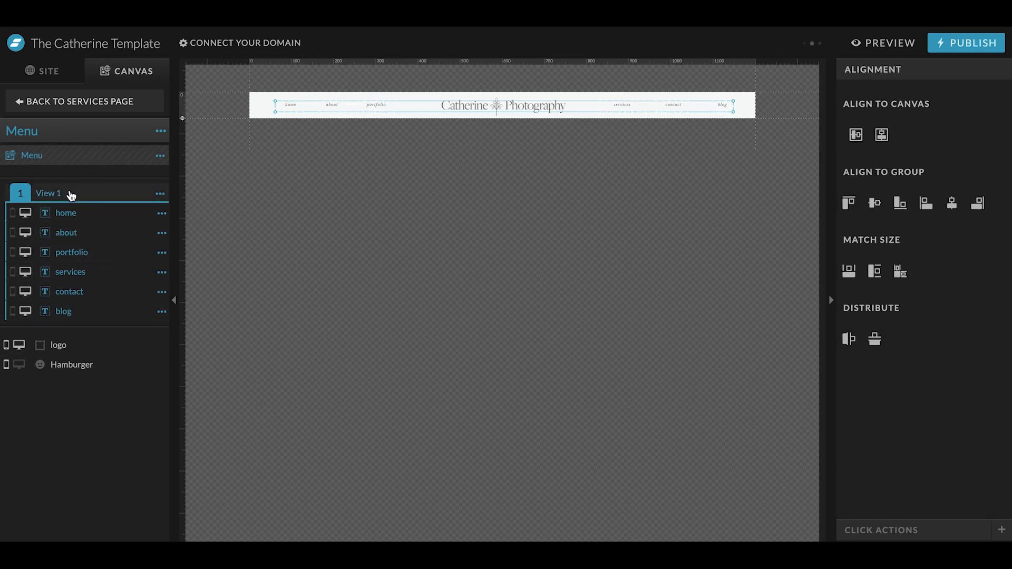
# - Duplicate View 1 and rename the copy View 2
pyautogui.click(160, 194)
pyautogui.click(160, 232)
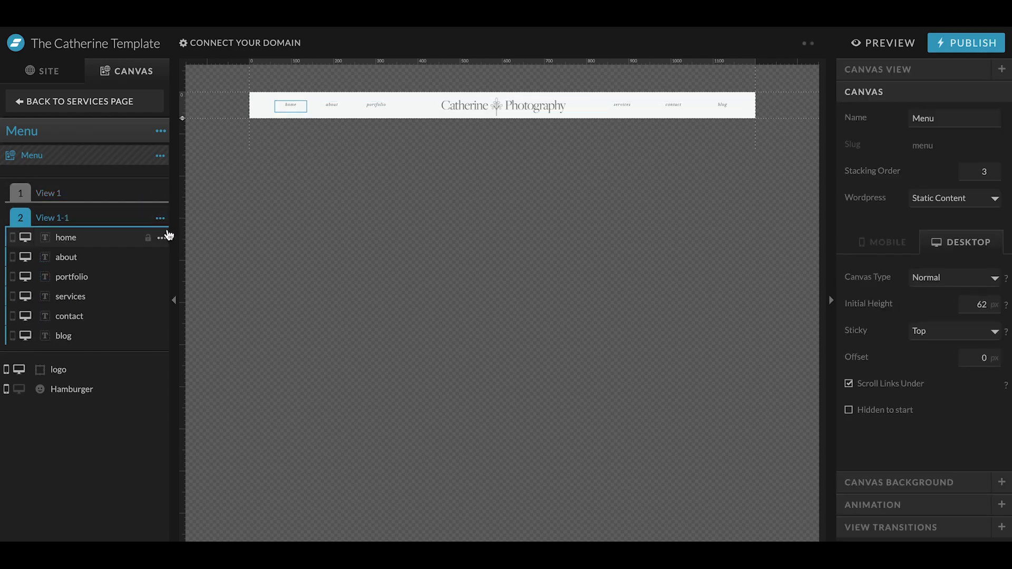
pyautogui.click(160, 218)
pyautogui.click(163, 233)
pyautogui.press('BackSpace')
pyautogui.press('BackSpace')
pyautogui.press('BackSpace')
pyautogui.press('BackSpace')
pyautogui.write('2')
pyautogui.press('Return')
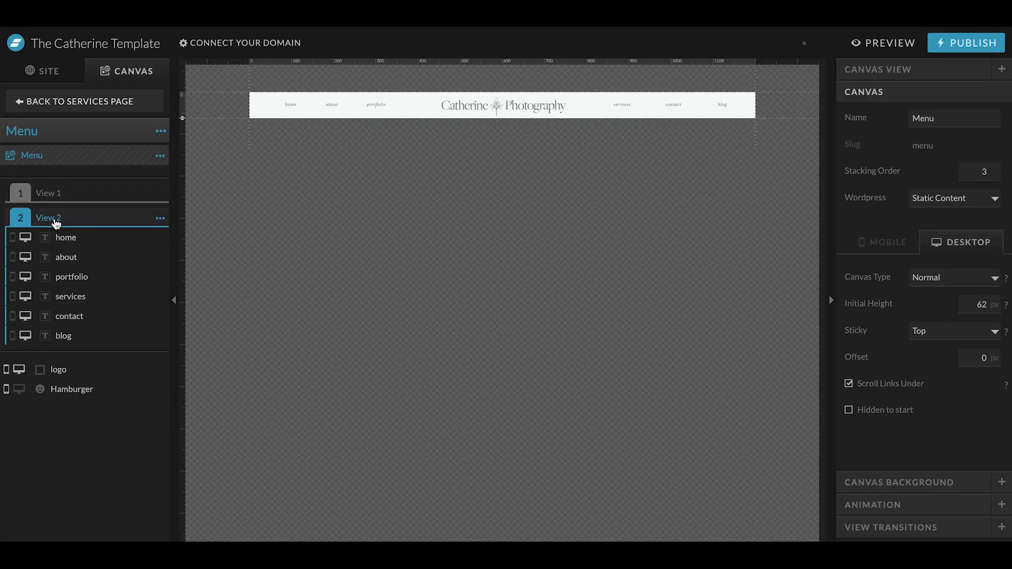
pyautogui.click(61, 199)
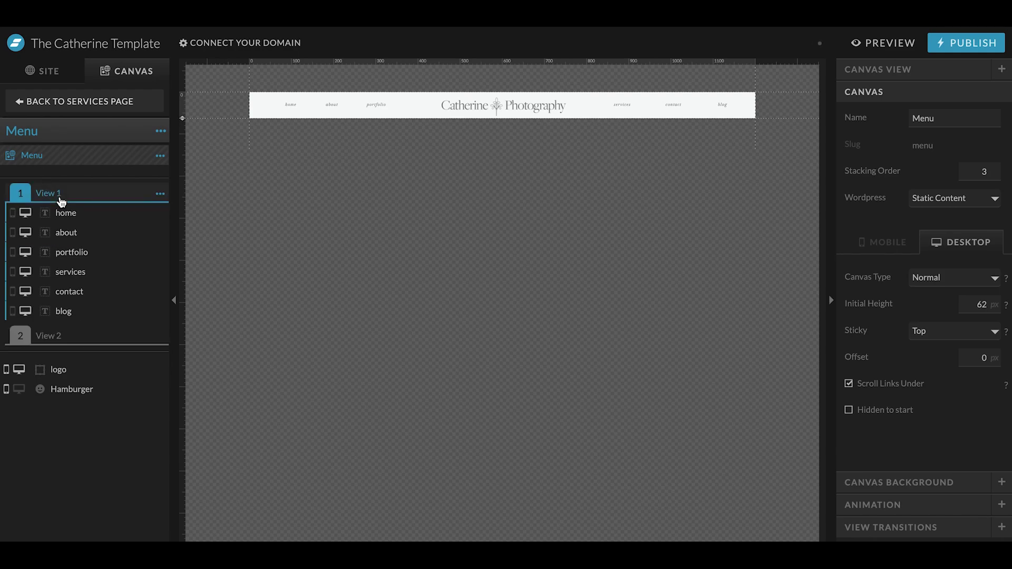
# - Add a light grey rectangle to View 2 of the menu
pyautogui.click(65, 334)
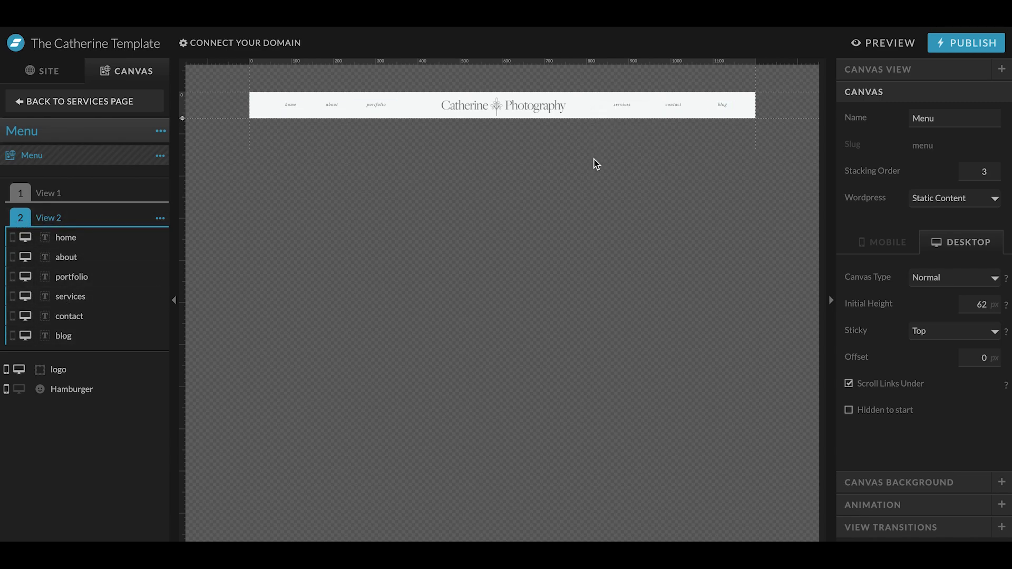
pyautogui.moveTo(503, 538)
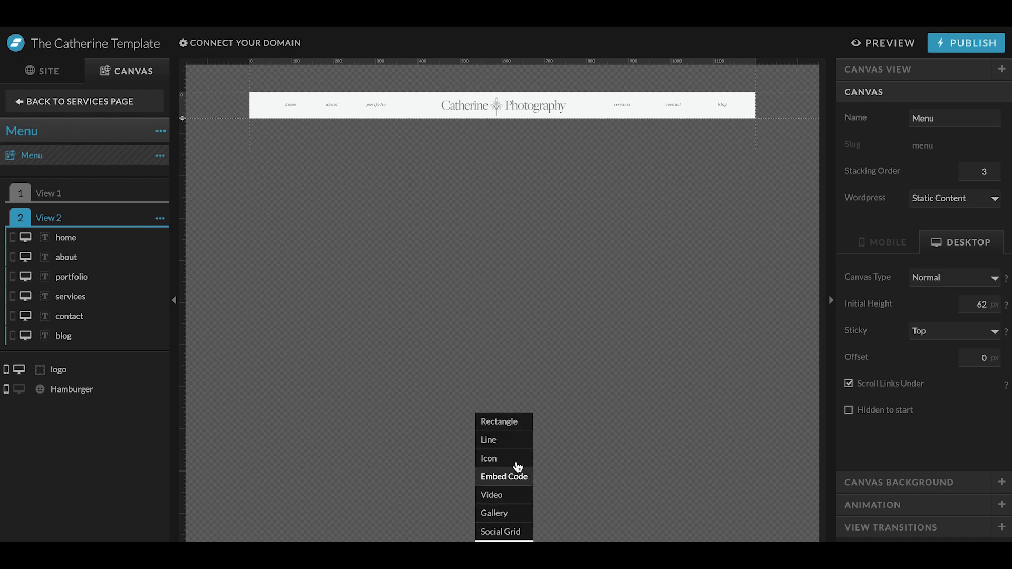
pyautogui.click(510, 422)
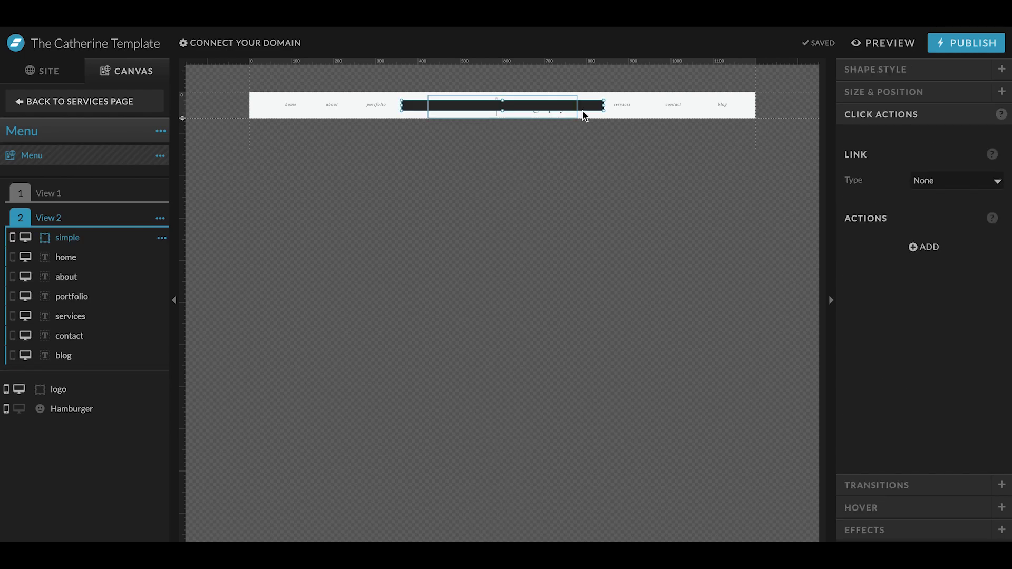
pyautogui.click(870, 69)
pyautogui.click(927, 162)
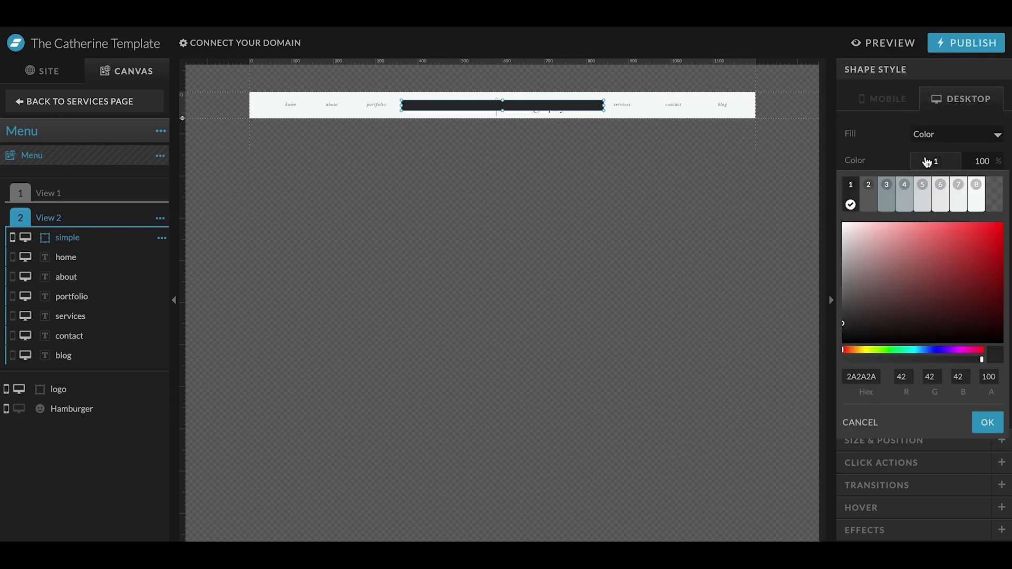
pyautogui.click(923, 203)
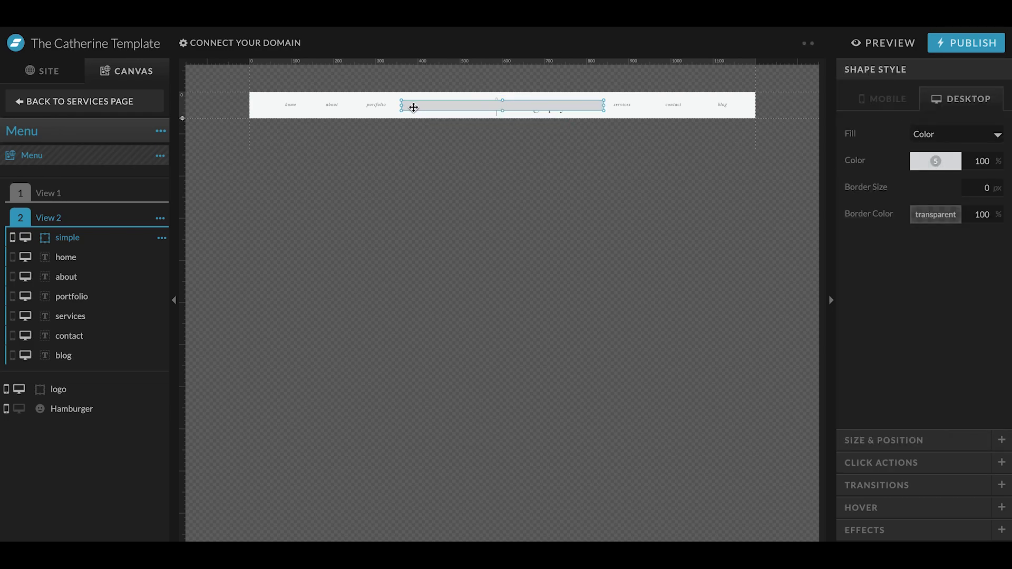
# - Narrow the grey rectangle, send it behind the links, and place it under services
pyautogui.moveTo(401, 104); pyautogui.dragTo(620, 151)
pyautogui.moveTo(82, 238); pyautogui.dragTo(82, 367)
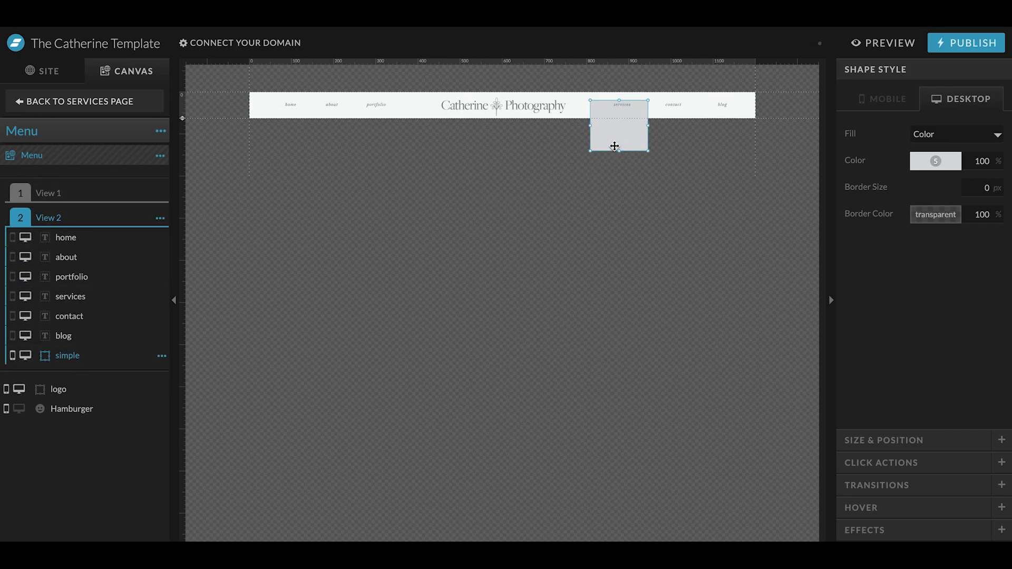
pyautogui.moveTo(617, 142); pyautogui.dragTo(620, 141)
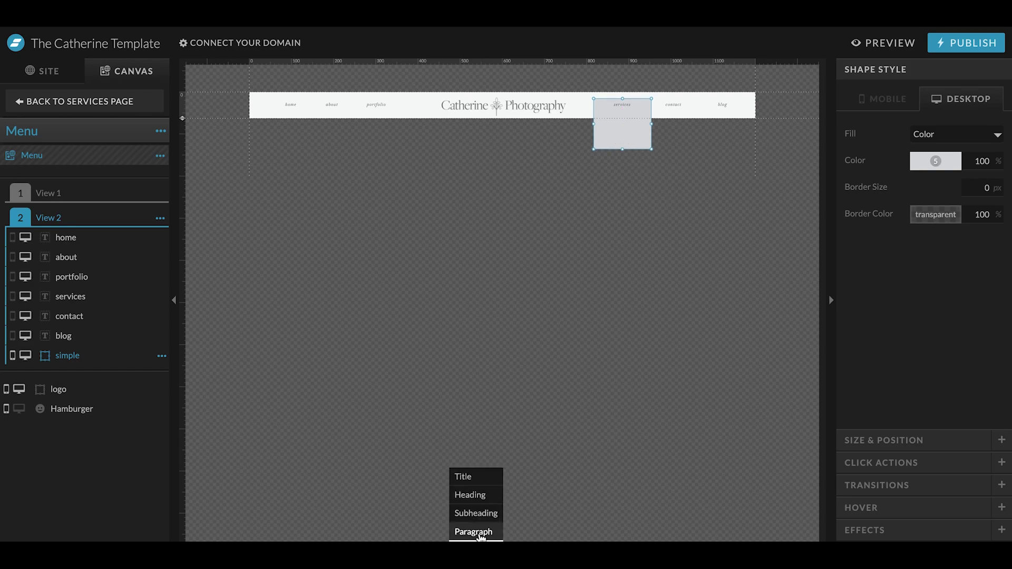
# - Add a centred, uppercase, size-10 MATERNITY text item inside the grey box
pyautogui.click(479, 532)
pyautogui.moveTo(502, 104); pyautogui.dragTo(624, 119)
pyautogui.doubleClick(624, 118)
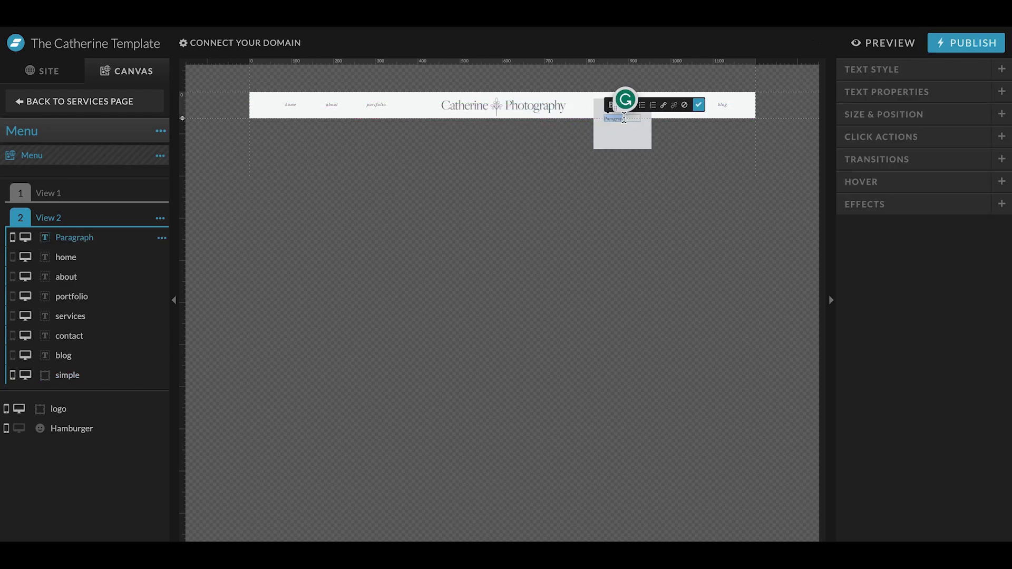
pyautogui.write('Maternity')
pyautogui.click(915, 69)
pyautogui.click(924, 349)
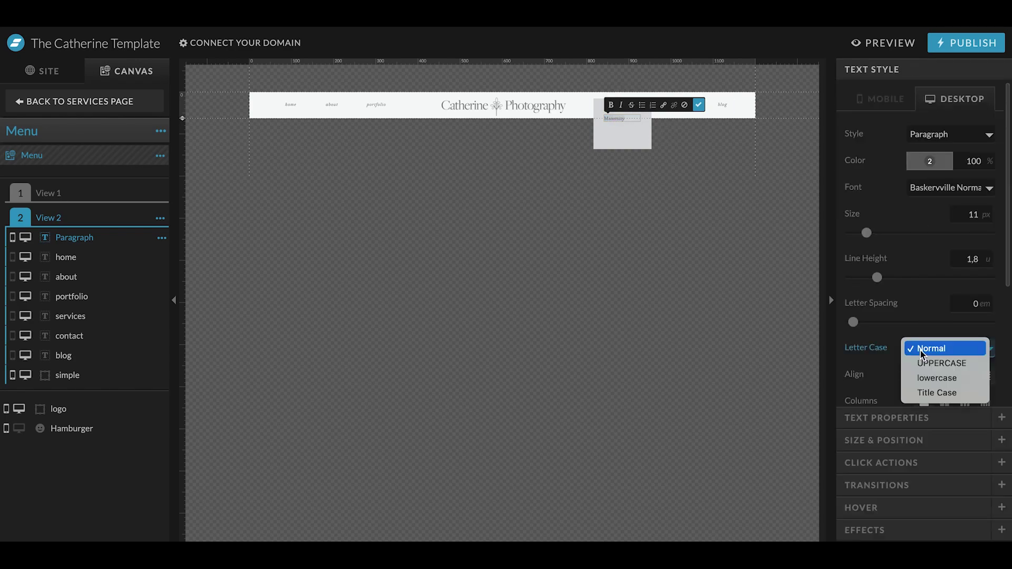
pyautogui.click(926, 364)
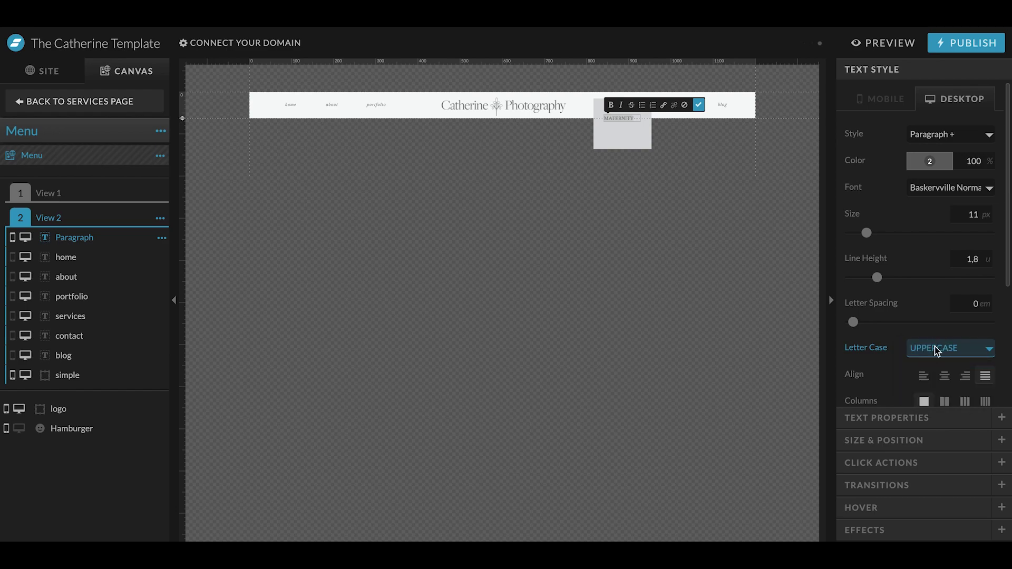
pyautogui.click(946, 376)
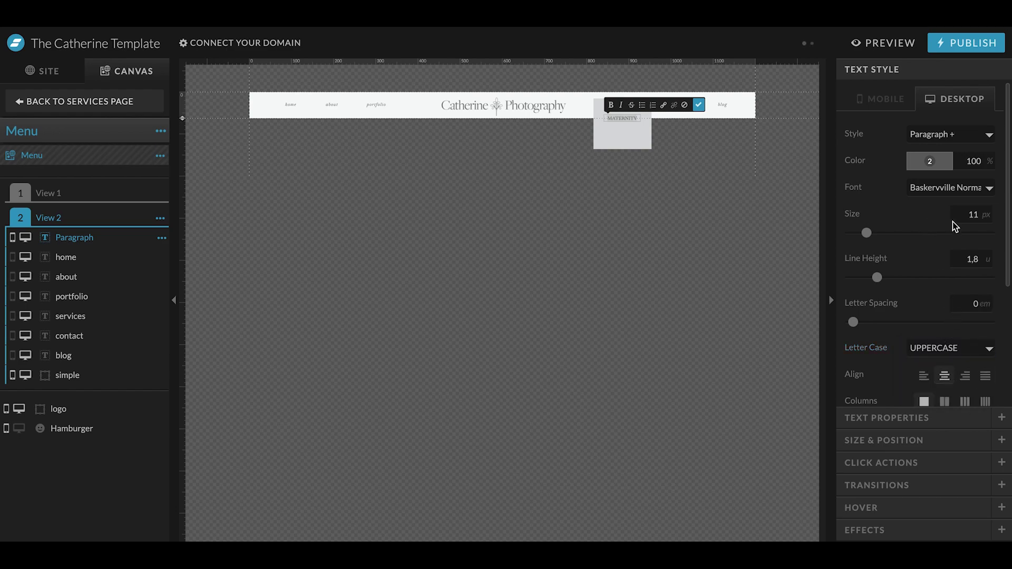
pyautogui.click(983, 217)
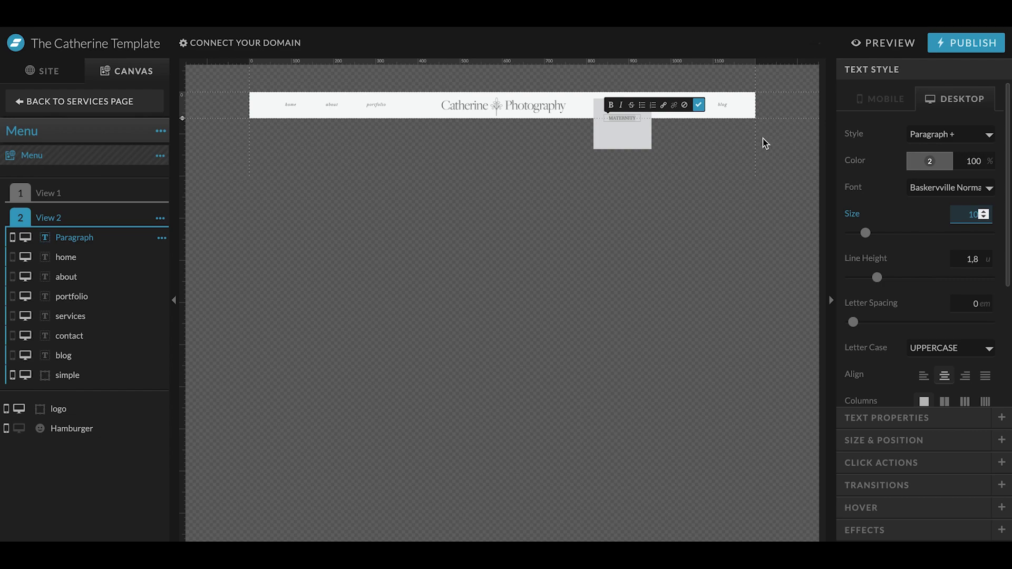
pyautogui.click(635, 131)
# - Duplicate MATERNITY below itself and retype the copy as NEWBORN
pyautogui.click(631, 118)
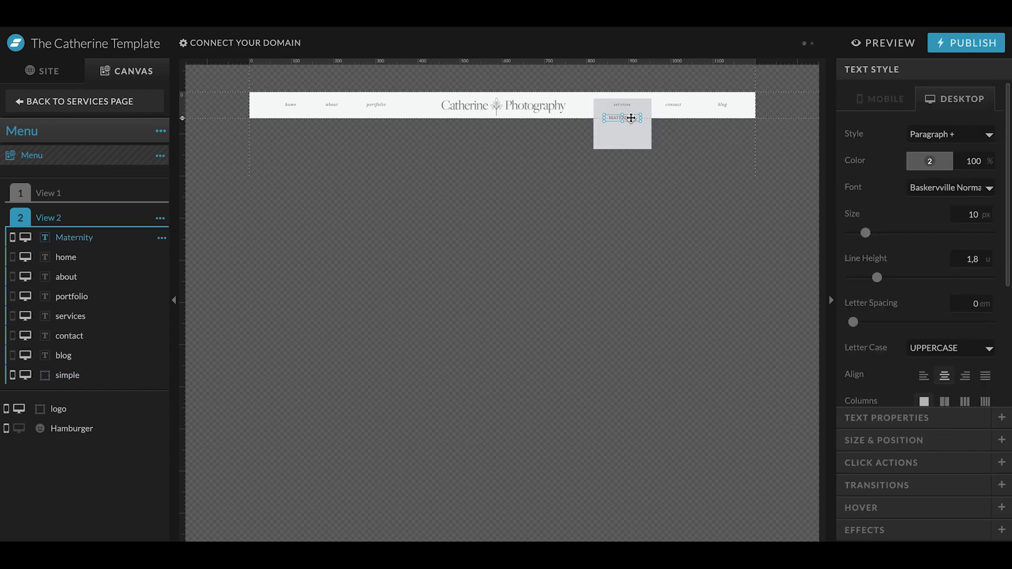
pyautogui.hotkey('ctrl', 'd')
pyautogui.moveTo(631, 117); pyautogui.dragTo(632, 125)
pyautogui.doubleClick(631, 127)
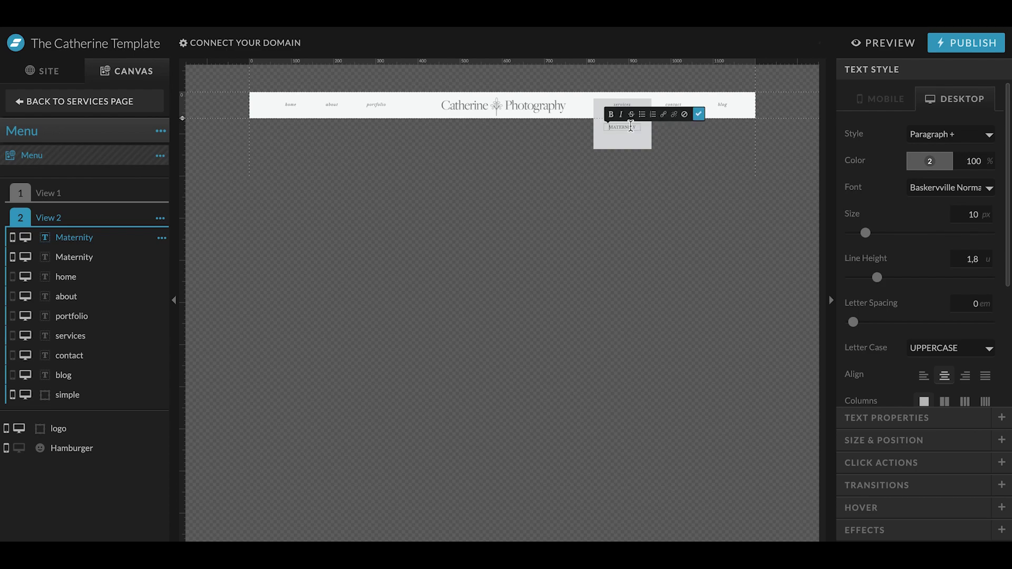
pyautogui.doubleClick(631, 127)
pyautogui.write('Newbor')
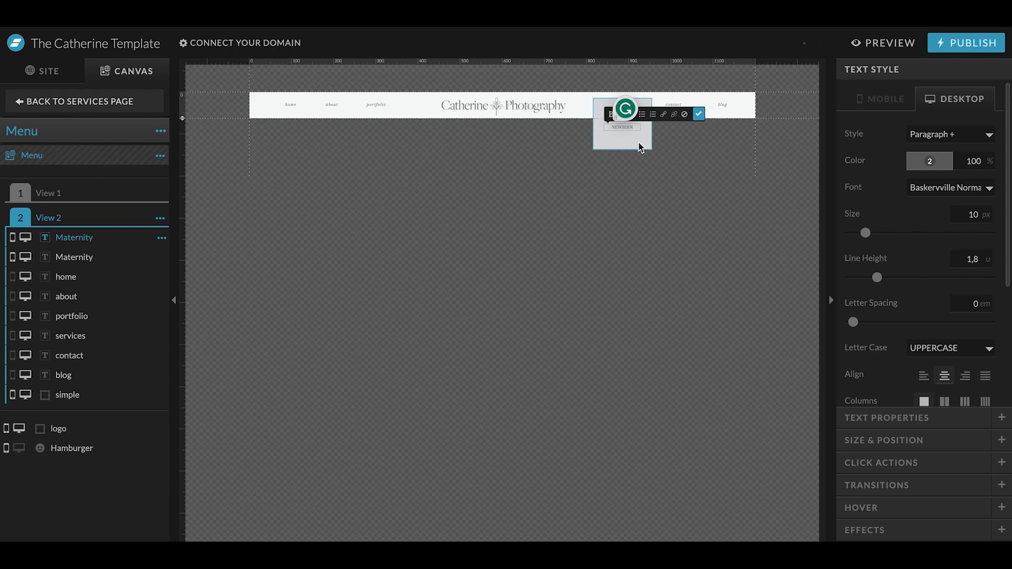
pyautogui.write('n')
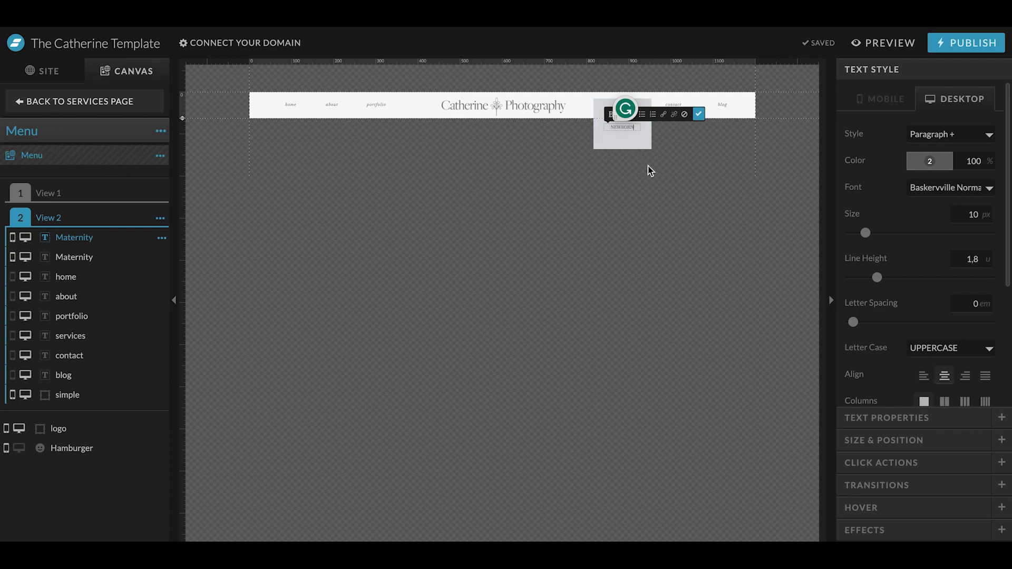
pyautogui.click(633, 134)
# - Duplicate NEWBORN below itself and retype the copy as FAMILY
pyautogui.click(627, 127)
pyautogui.hotkey('ctrl', 'd')
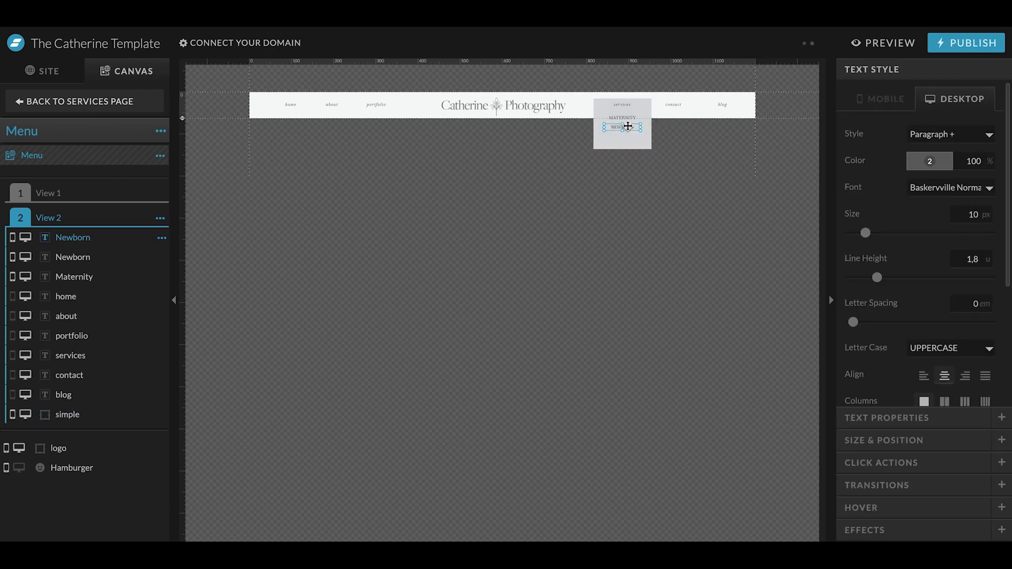
pyautogui.moveTo(628, 126); pyautogui.dragTo(627, 136)
pyautogui.doubleClick(627, 136)
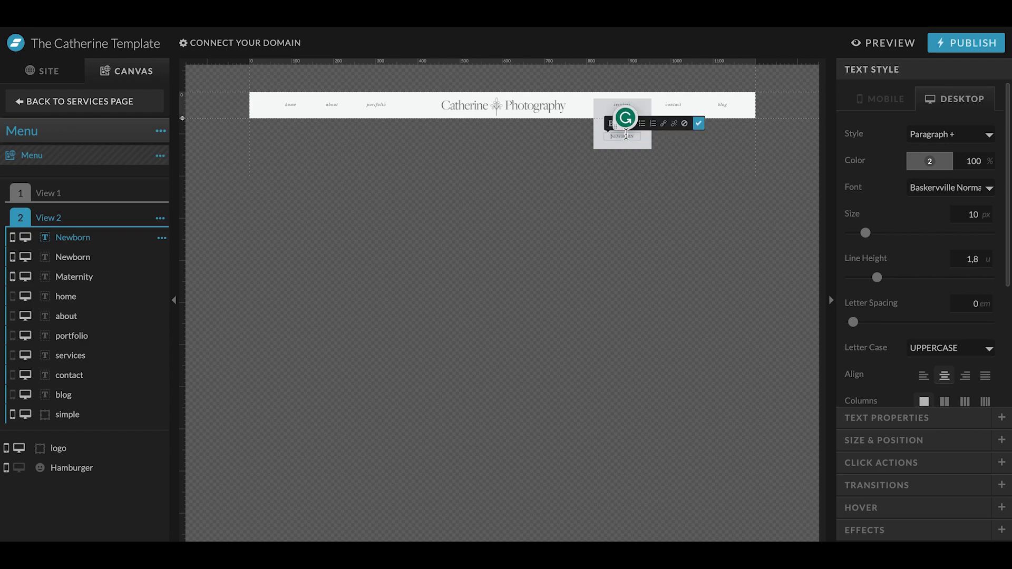
pyautogui.hotkey('ctrl', 'a')
pyautogui.write('Fam')
pyautogui.click(644, 147)
pyautogui.click(628, 118)
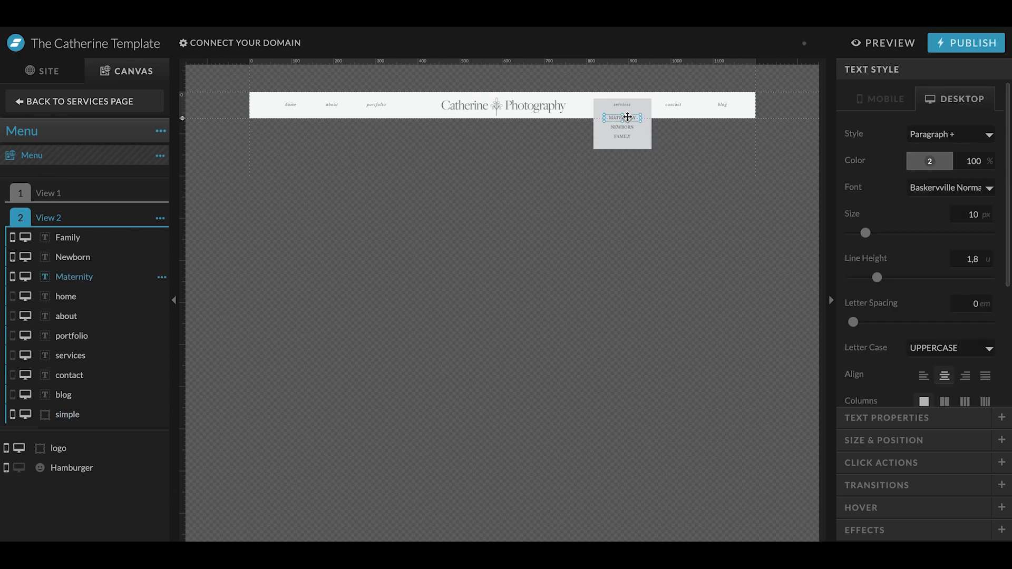
# - Distribute MATERNITY, NEWBORN and FAMILY evenly in a vertical column
pyautogui.keyDown('shift'); pyautogui.click(623, 127); pyautogui.keyUp('shift')
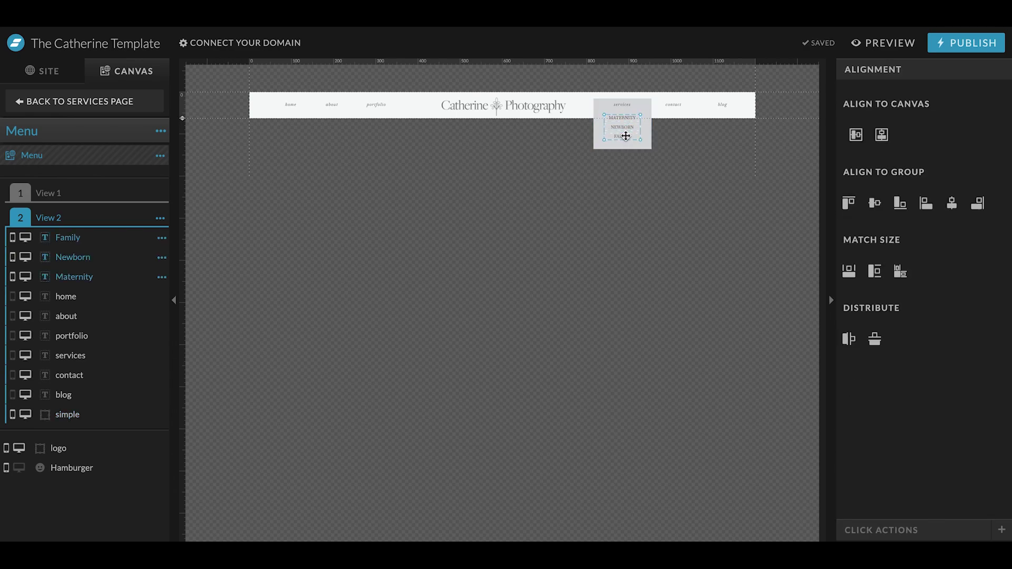
pyautogui.click(850, 340)
pyautogui.click(875, 339)
pyautogui.click(649, 141)
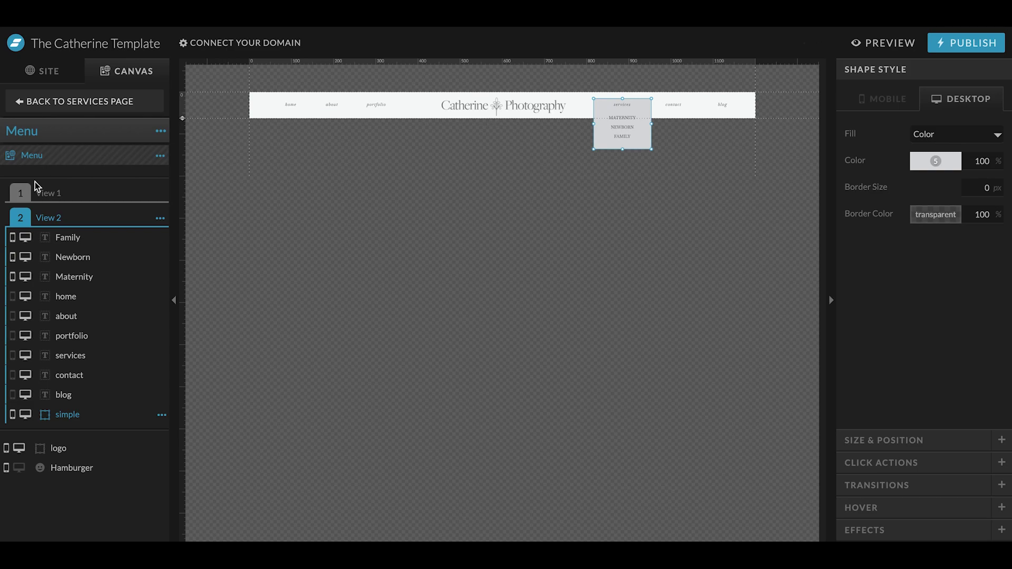
# - Switch between View 1 and View 2 to compare, ending on View 1
pyautogui.click(62, 196)
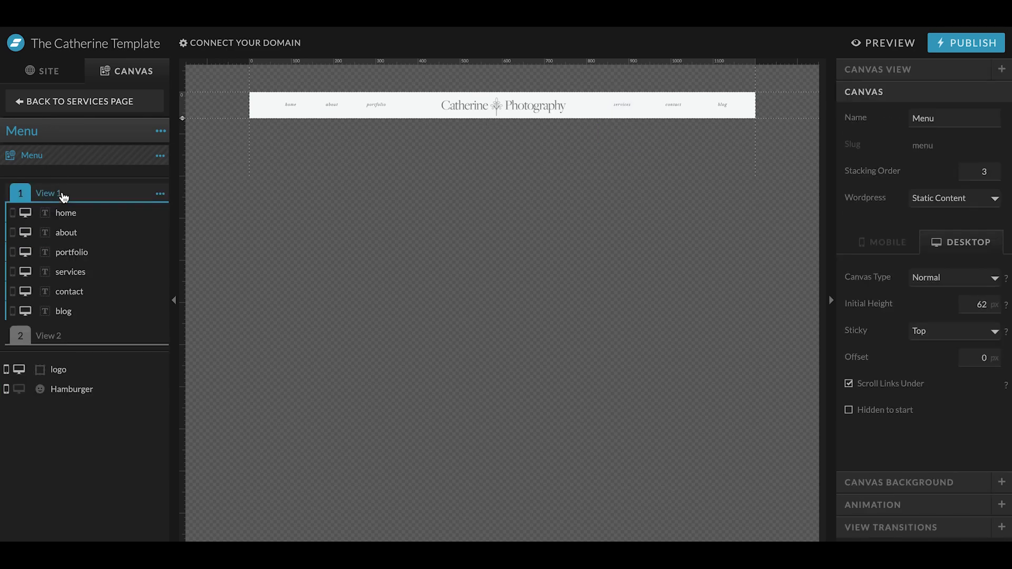
pyautogui.click(47, 338)
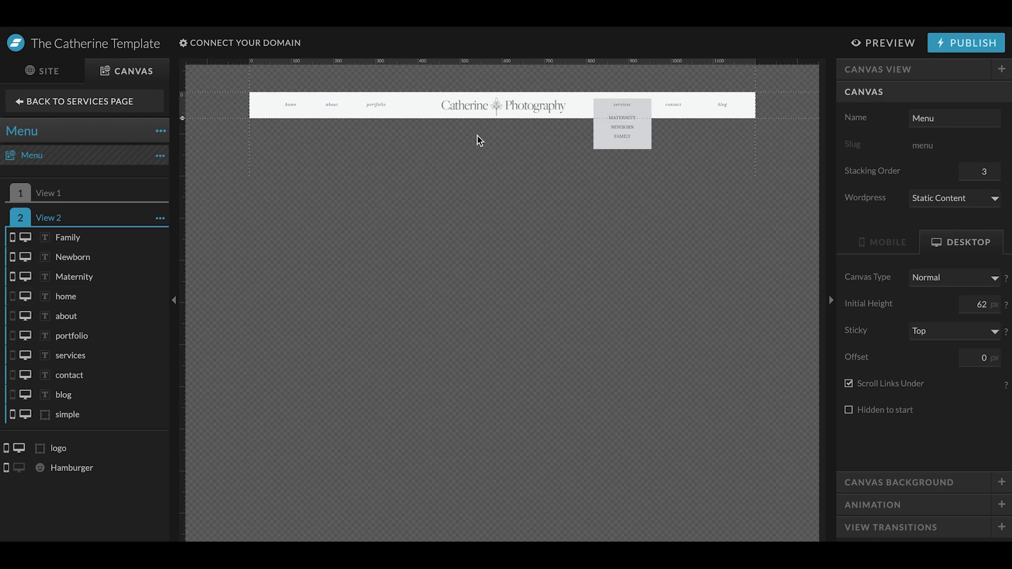
pyautogui.click(108, 199)
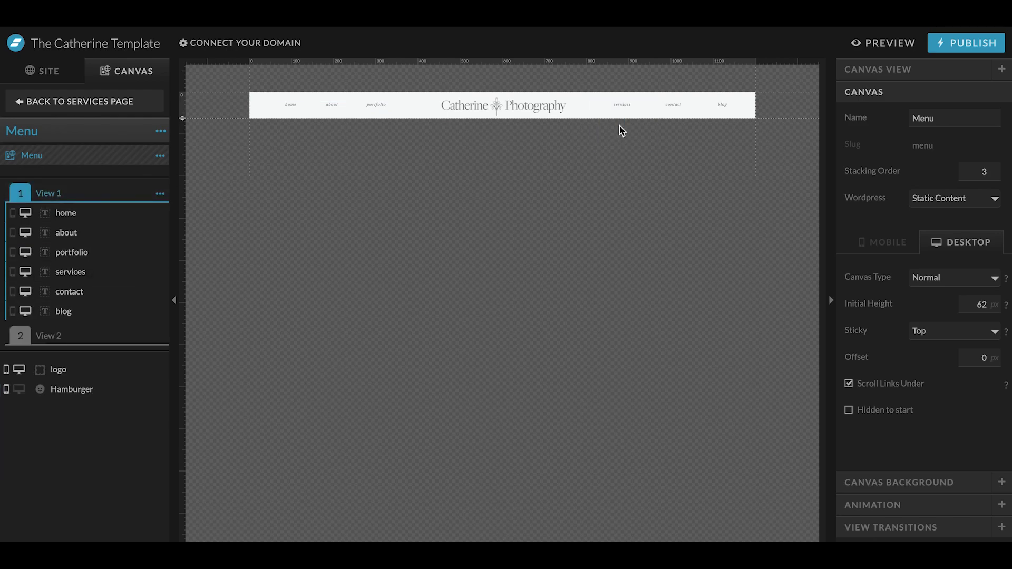
pyautogui.click(60, 338)
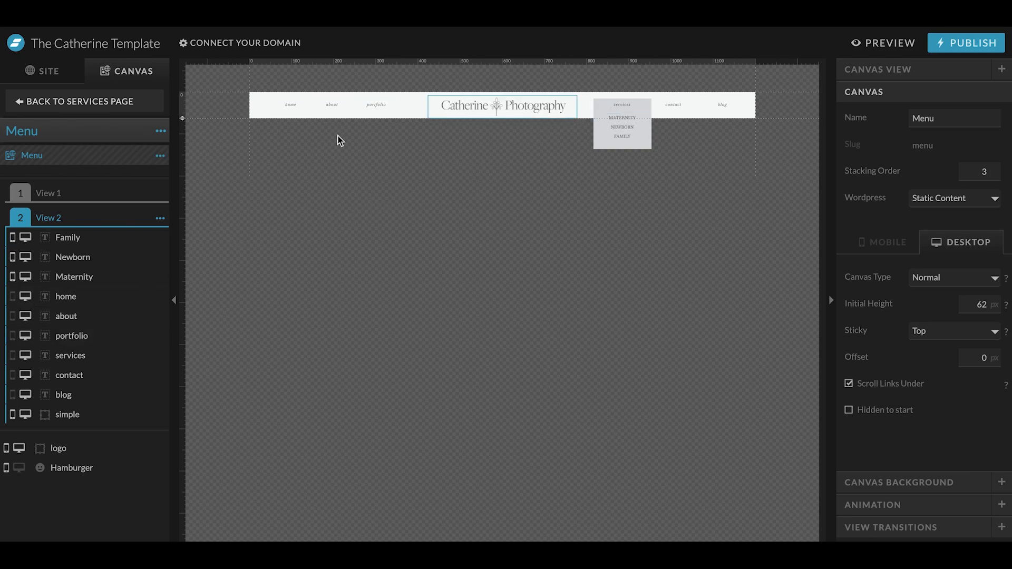
pyautogui.click(59, 202)
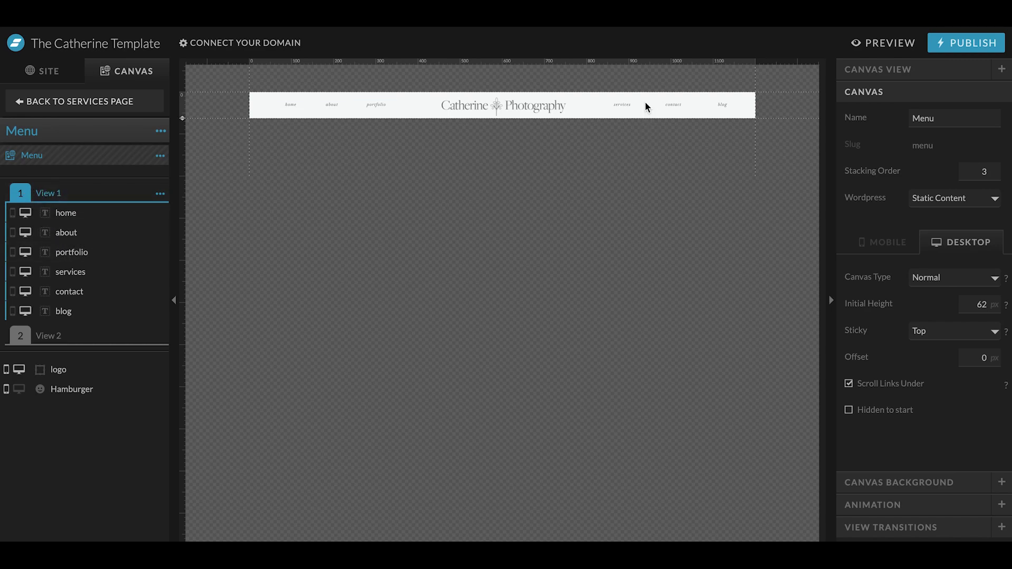
# - Set View 1's services click action to Canvas, This Canvas, View 2, with Scroll to Canvas off
pyautogui.click(624, 107)
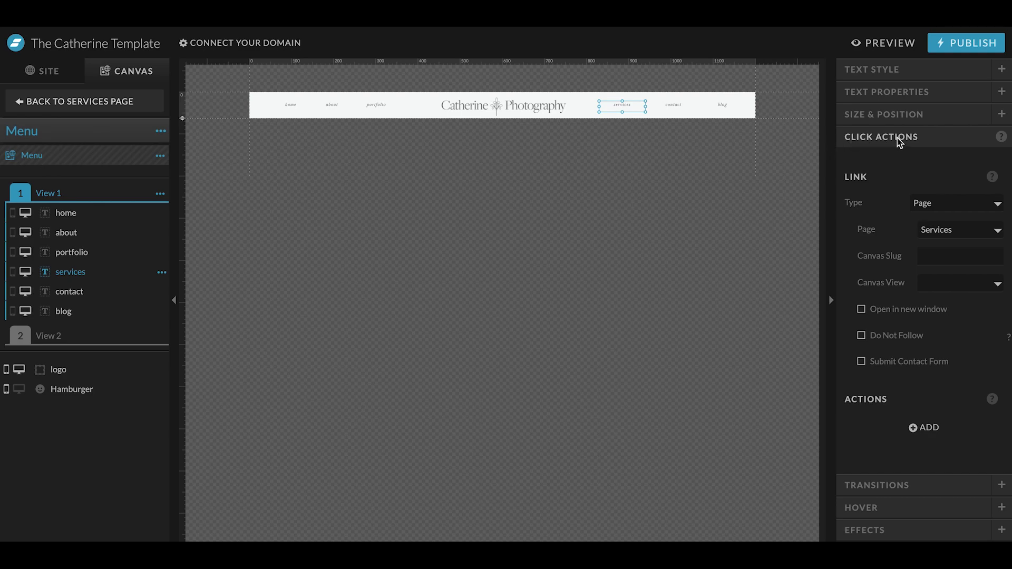
pyautogui.click(950, 206)
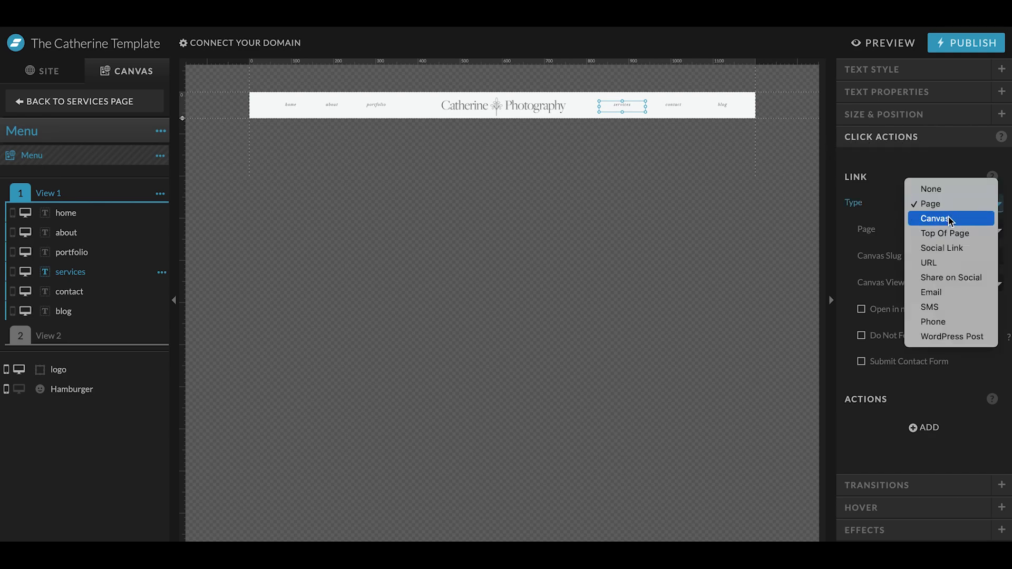
pyautogui.click(948, 217)
pyautogui.click(950, 232)
pyautogui.click(949, 248)
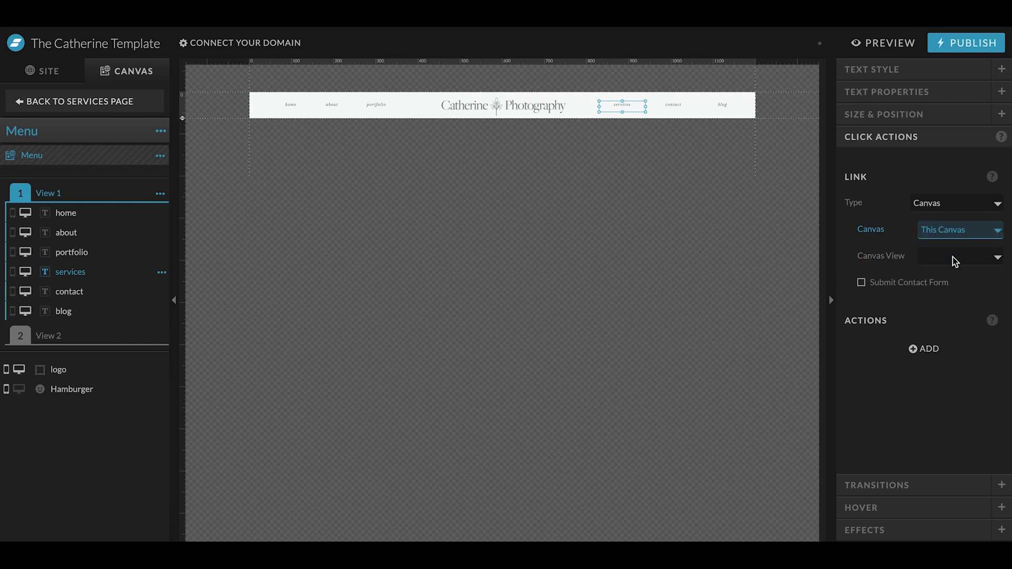
pyautogui.click(953, 257)
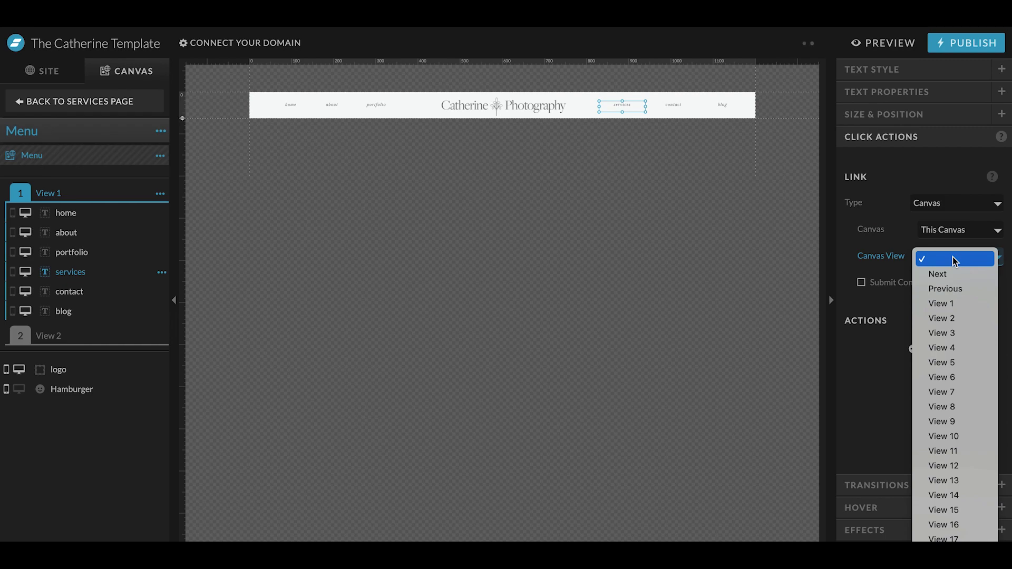
pyautogui.click(955, 319)
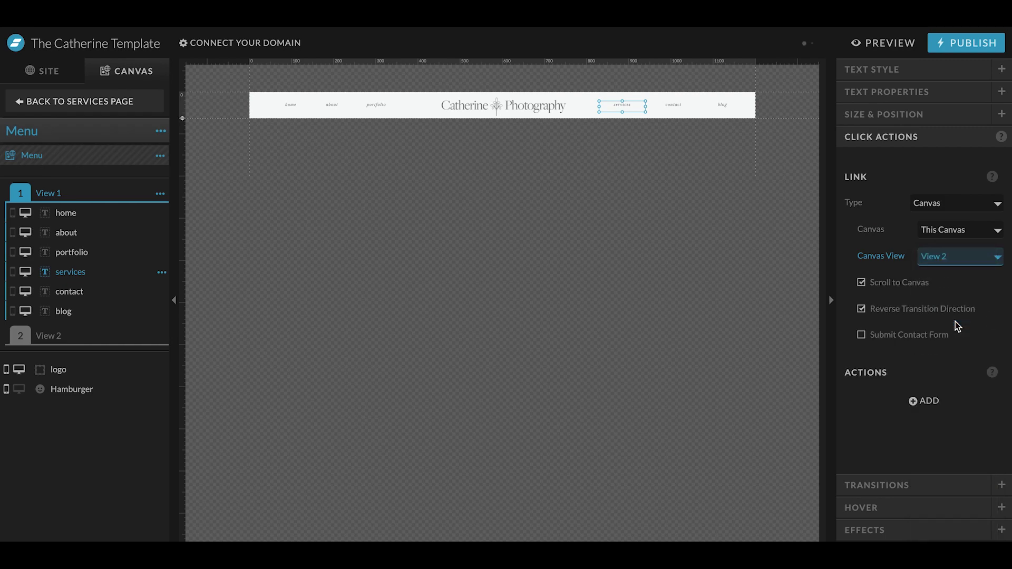
pyautogui.click(861, 283)
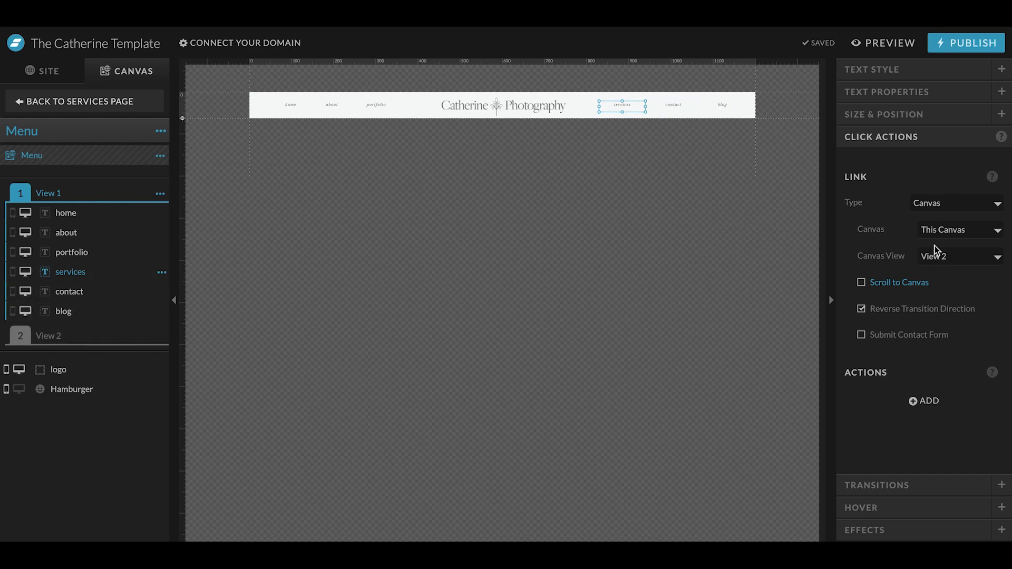
pyautogui.click(101, 340)
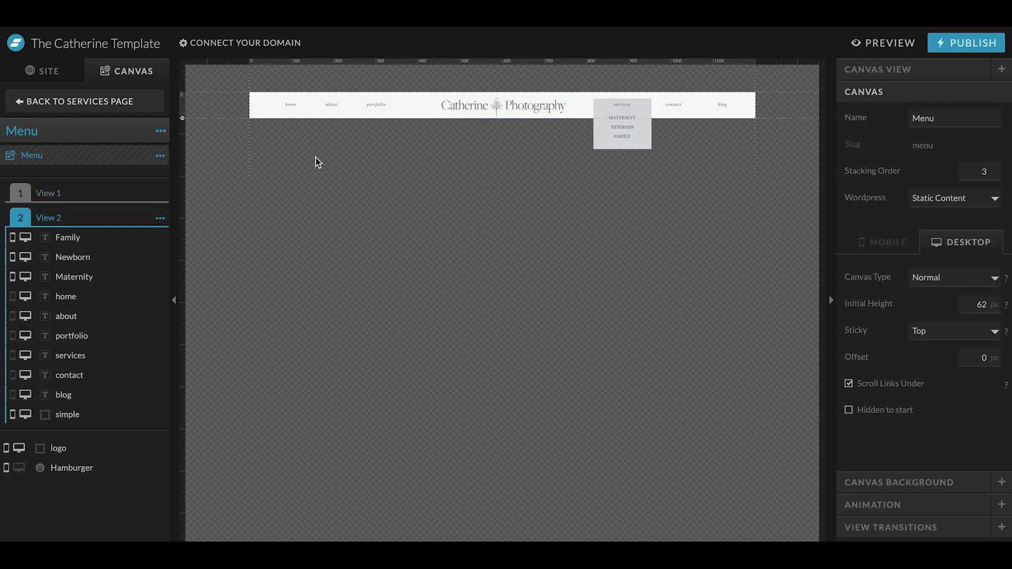
# - Change View 2's services click action to show Canvas View 1
pyautogui.click(629, 106)
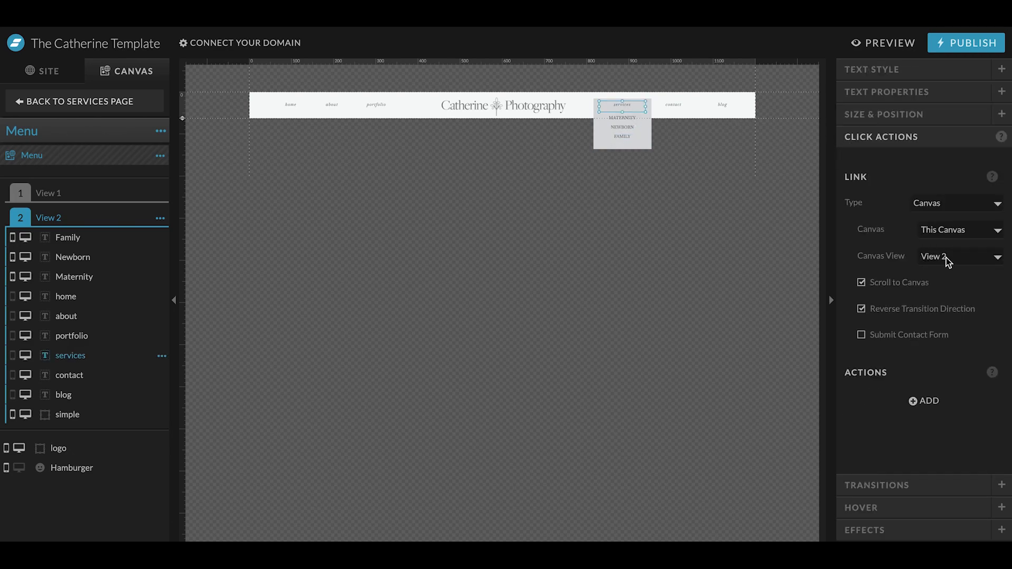
pyautogui.click(49, 194)
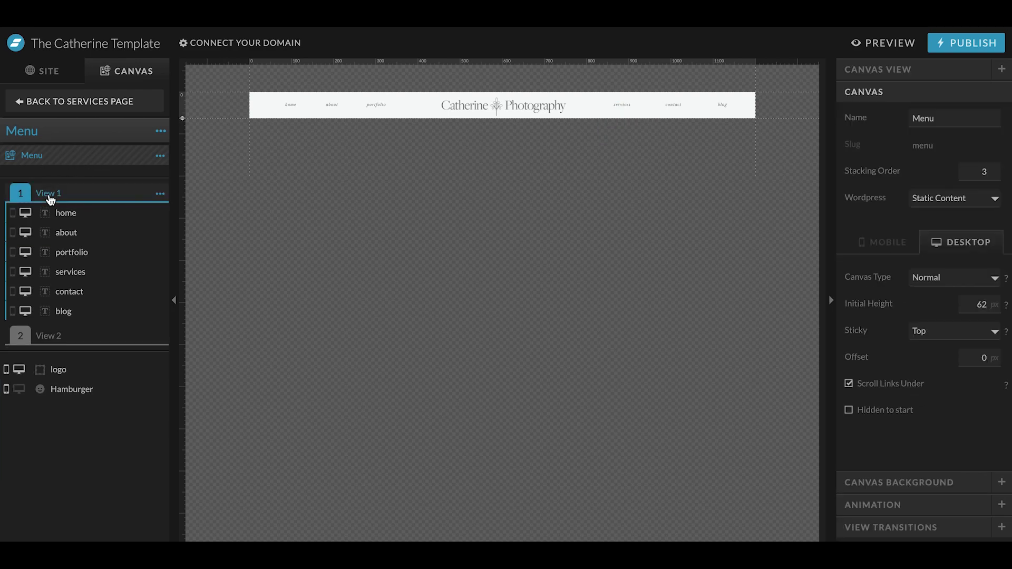
pyautogui.click(59, 336)
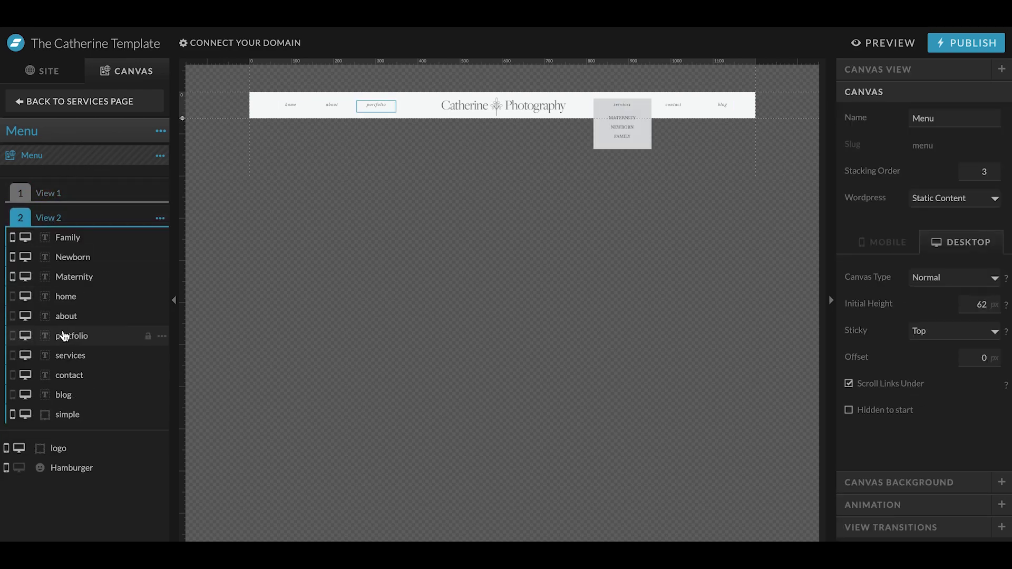
pyautogui.click(618, 105)
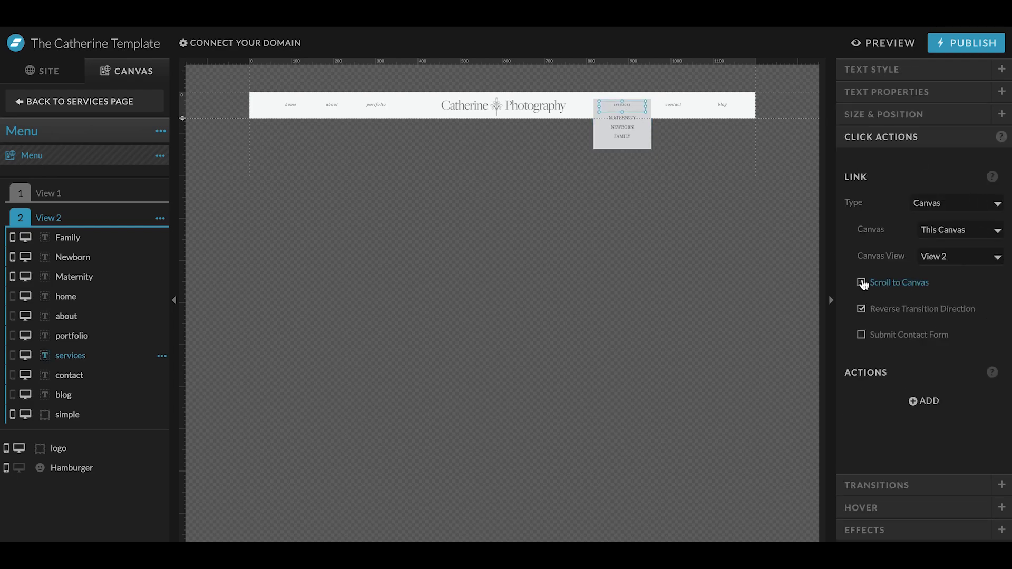
pyautogui.click(954, 257)
pyautogui.click(954, 246)
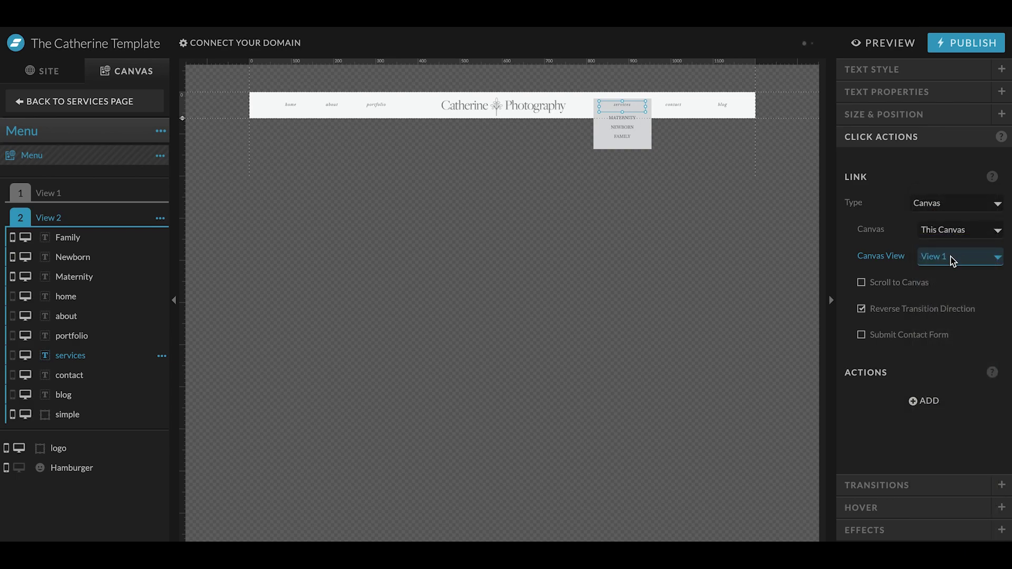
pyautogui.click(639, 122)
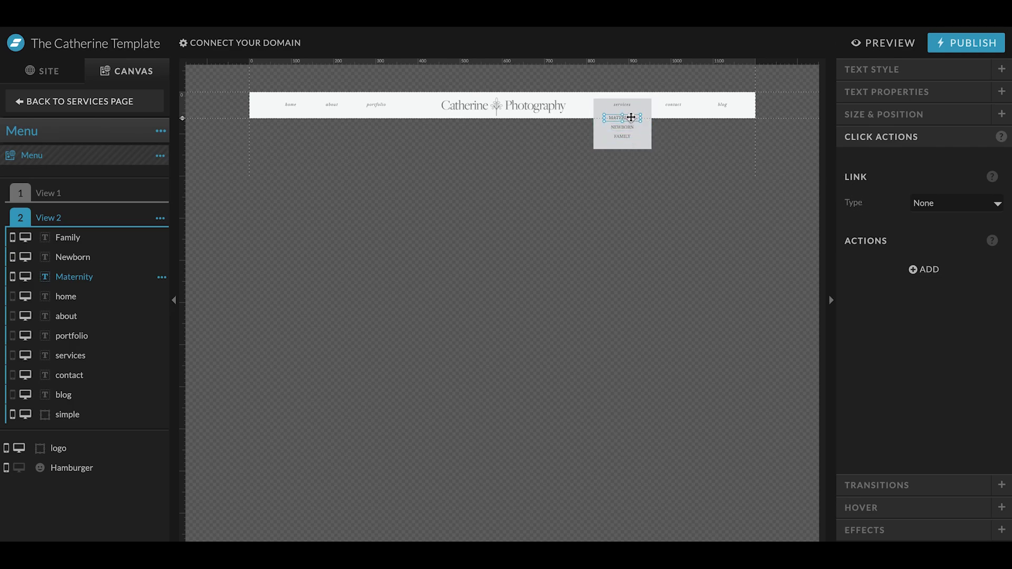
# - Set MATERNITY's click action type to Page, then launch the site preview
pyautogui.click(935, 202)
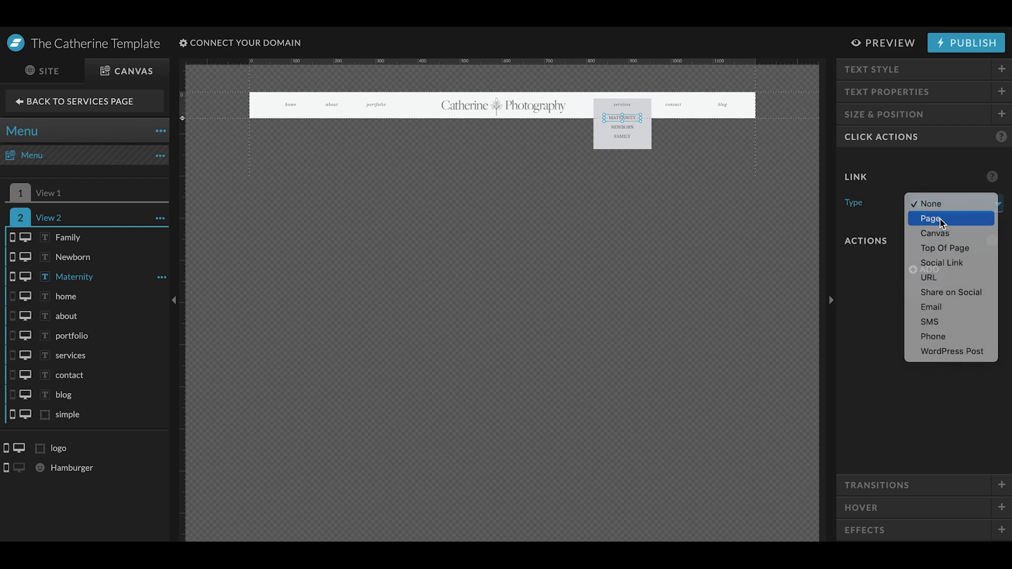
pyautogui.click(940, 220)
pyautogui.click(945, 236)
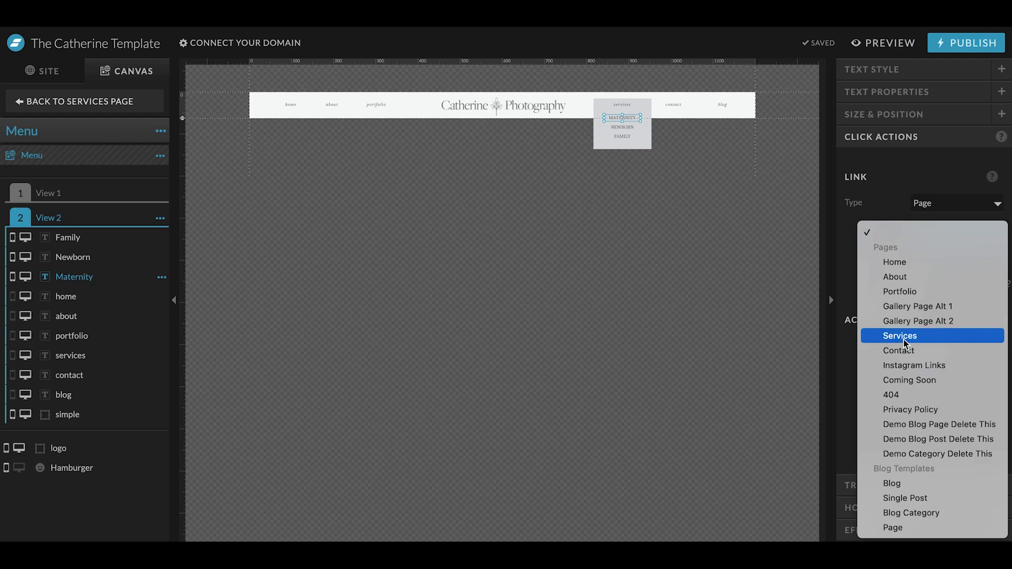
pyautogui.click(773, 177)
pyautogui.click(885, 44)
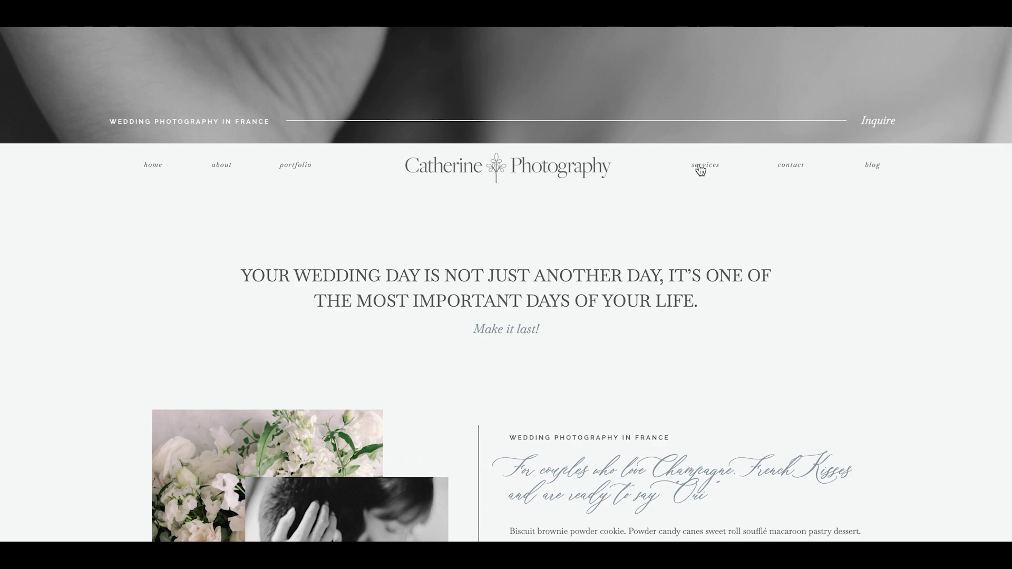
# - Test the services dropdown in the preview, then close the preview
pyautogui.moveTo(700, 168)
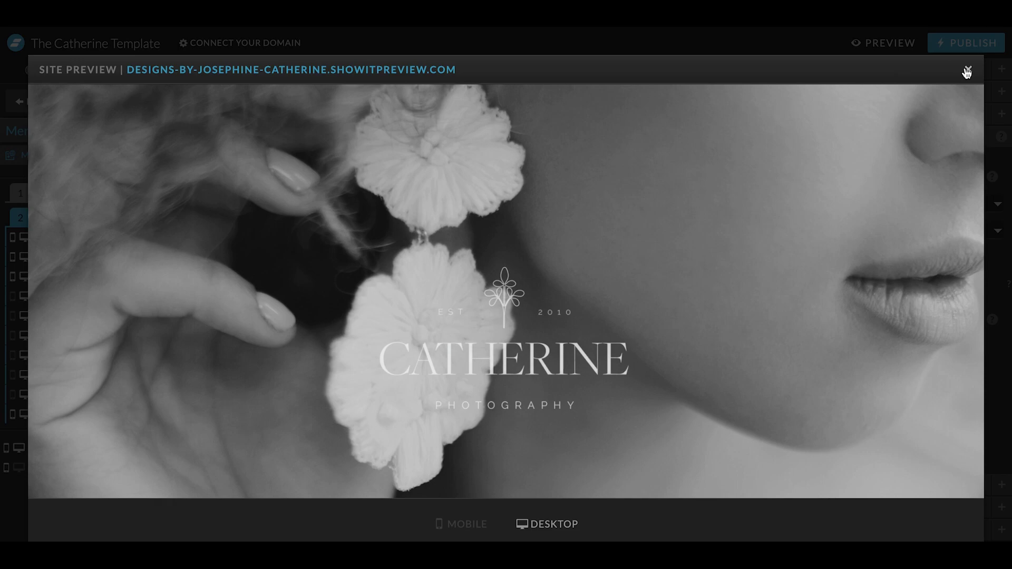
pyautogui.click(967, 71)
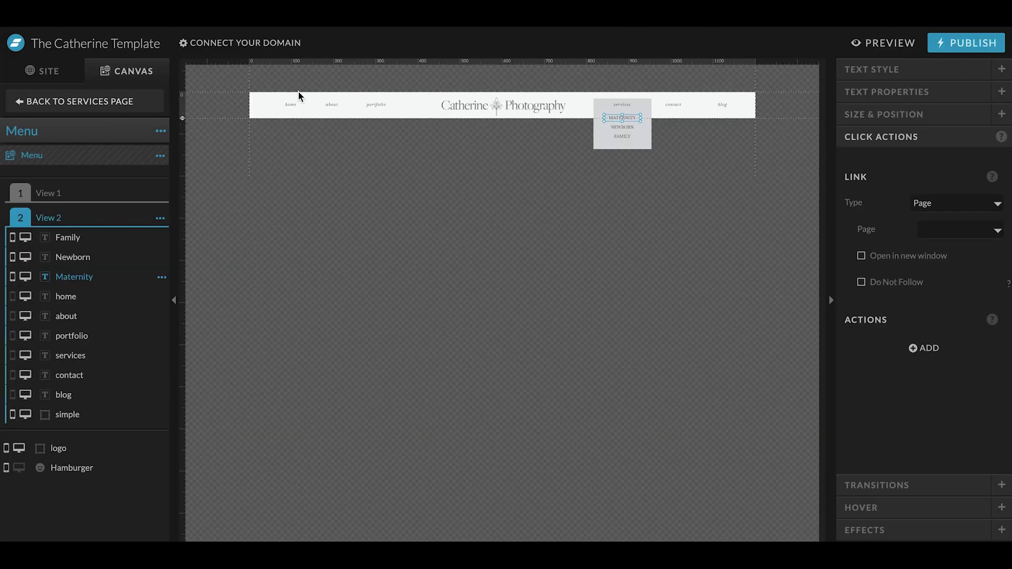